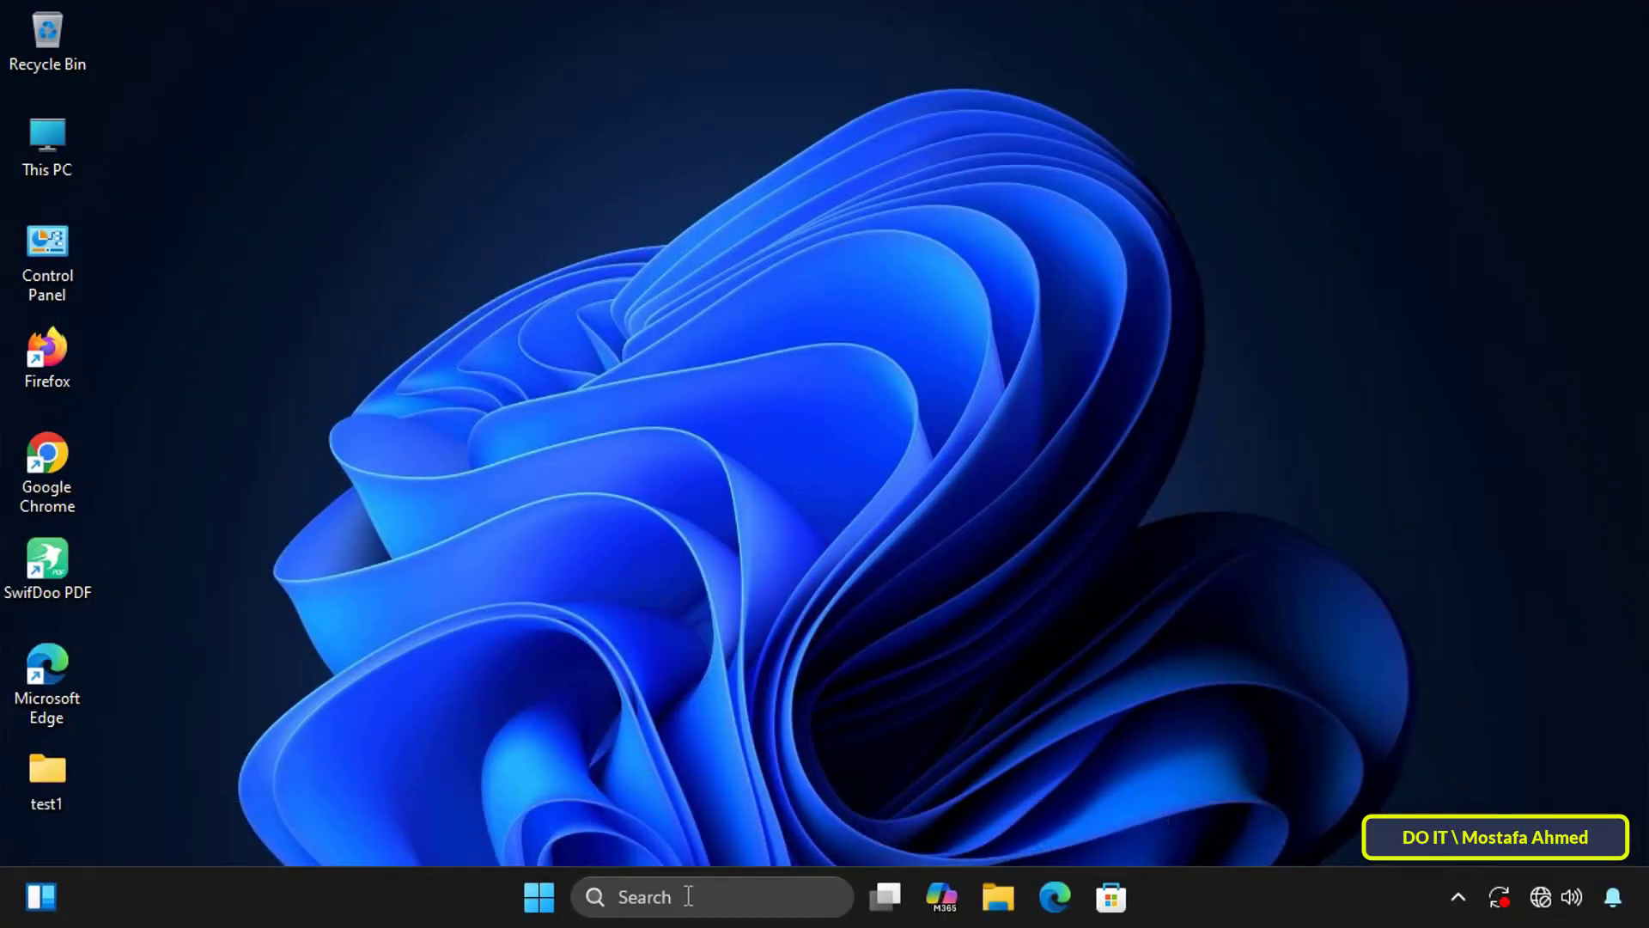
Step: Search Windows for the Services console, open it, and view the properties of the Windows Update service
{"action": "left_click", "coordinate": [687, 901]}
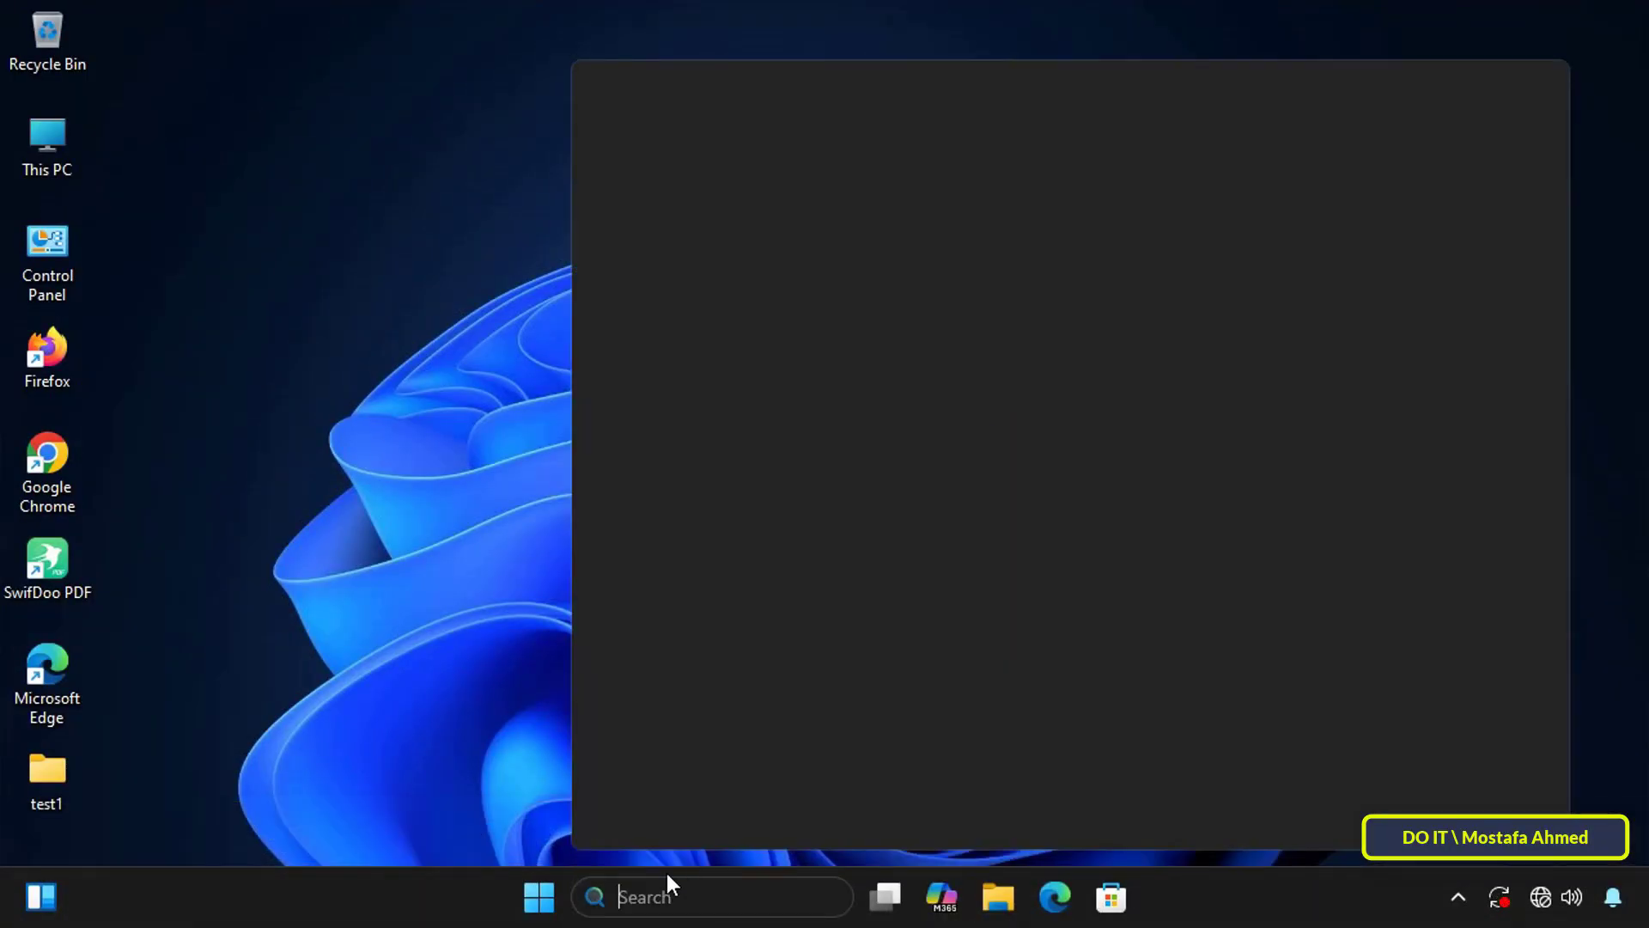
{"action": "type", "text": "serv"}
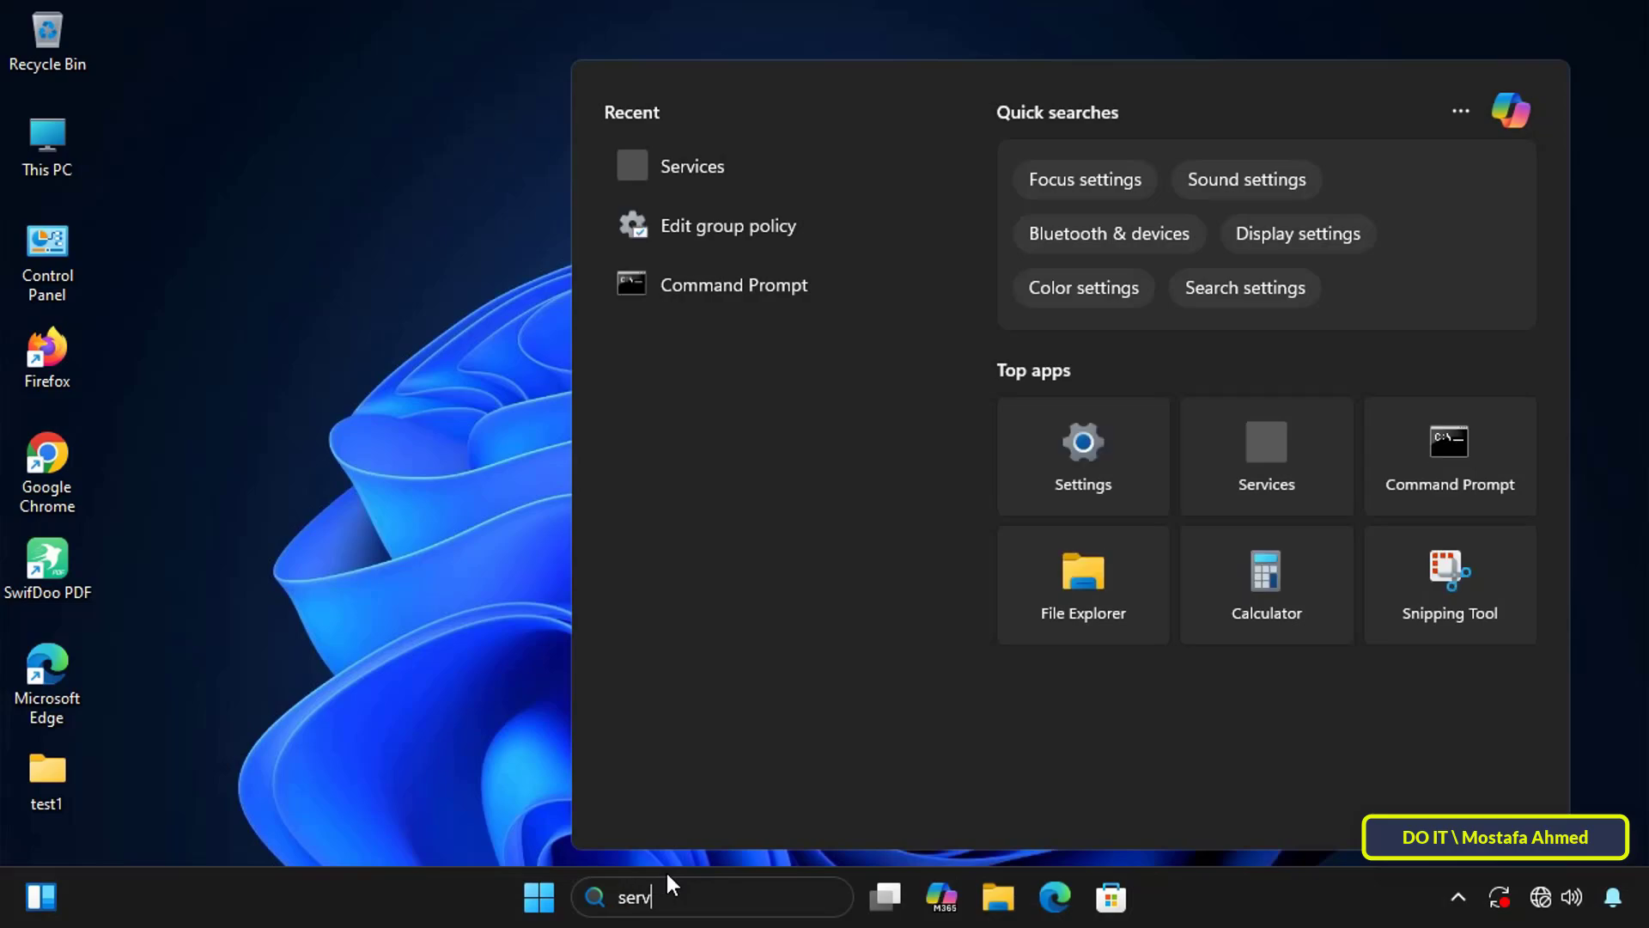
{"action": "type", "text": "ice"}
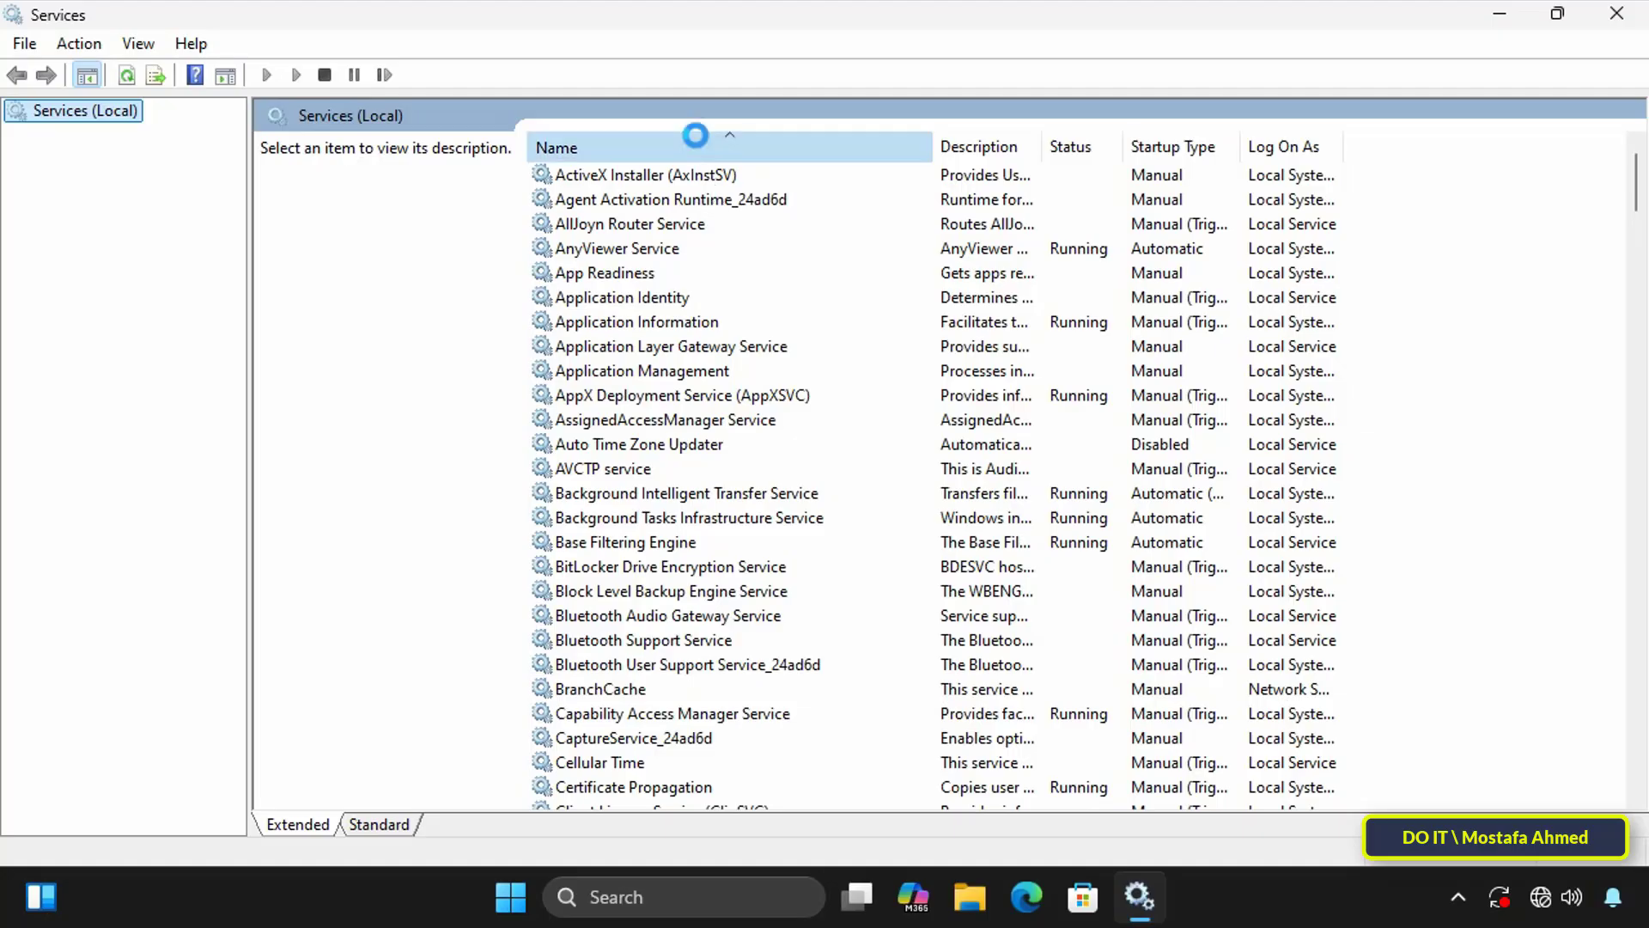
{"action": "left_click", "coordinate": [692, 134]}
{"action": "scroll", "coordinate": [749, 385], "scroll_direction": "down", "scroll_amount": 20}
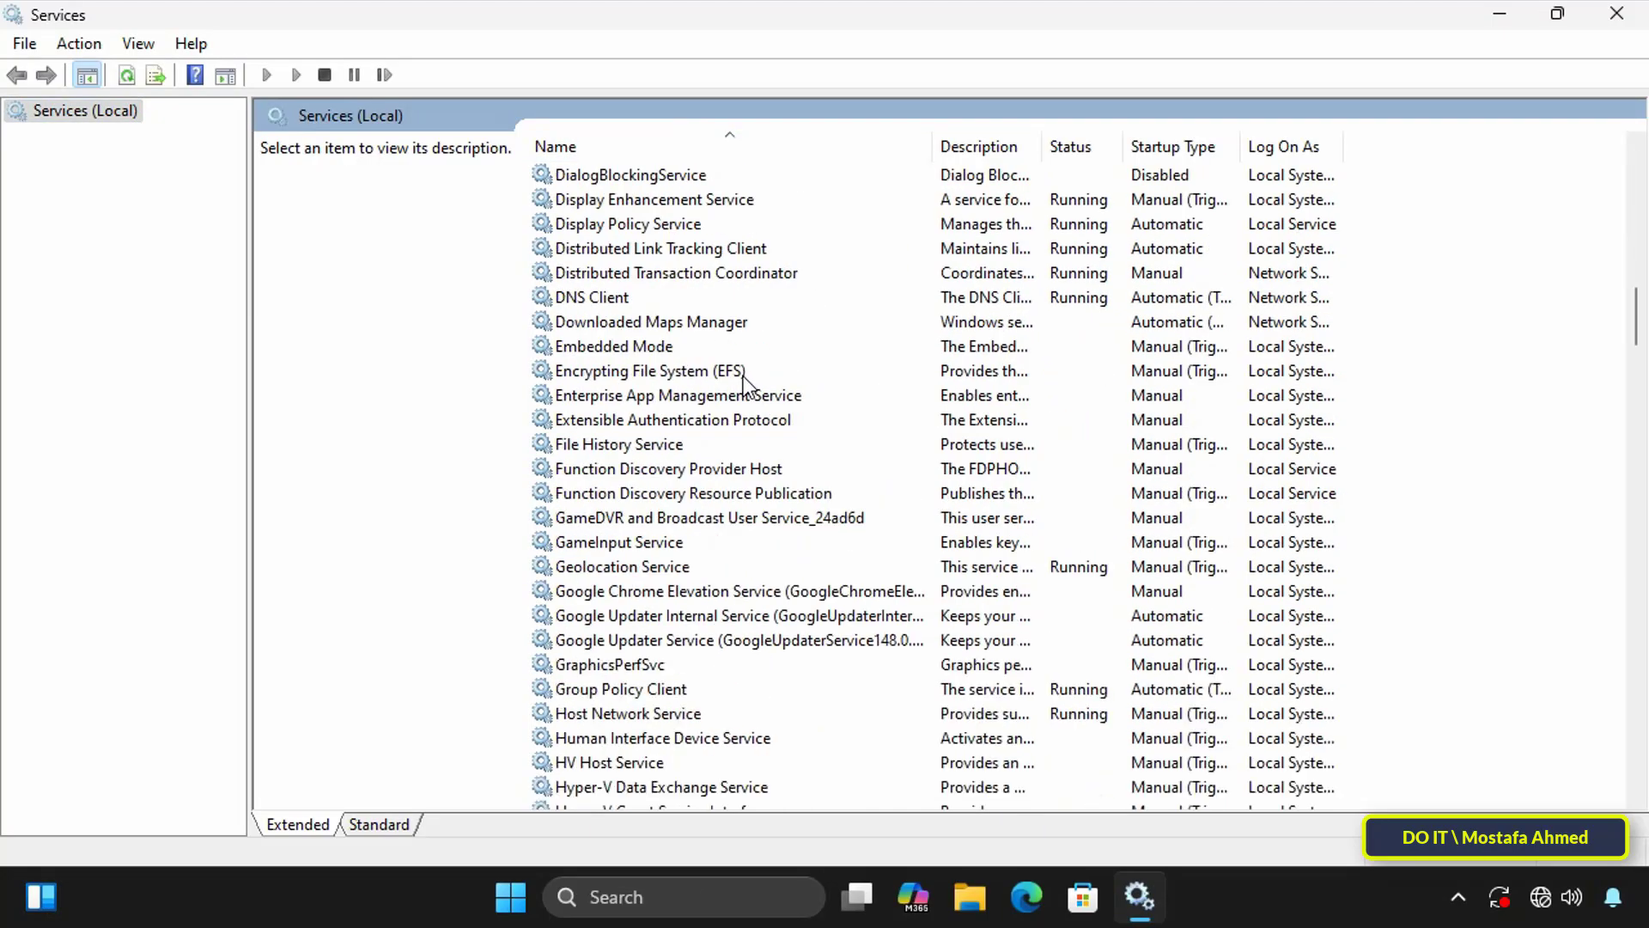
{"action": "key", "text": "w"}
{"action": "scroll", "coordinate": [736, 395], "scroll_direction": "down", "scroll_amount": 10}
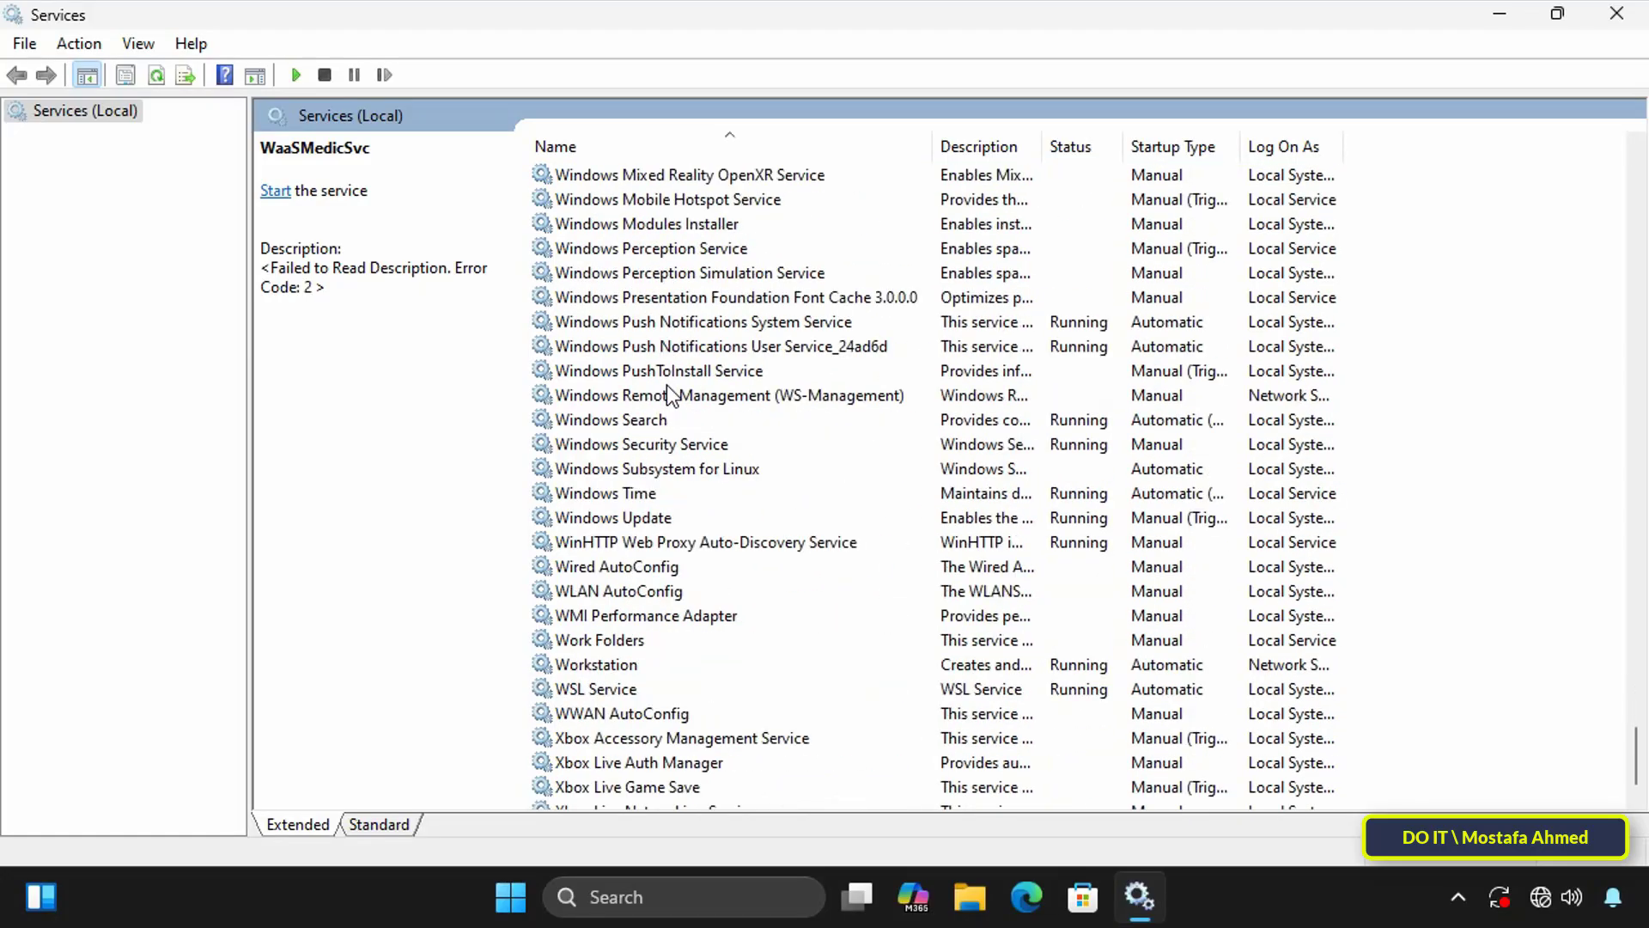
{"action": "double_click", "coordinate": [666, 518]}
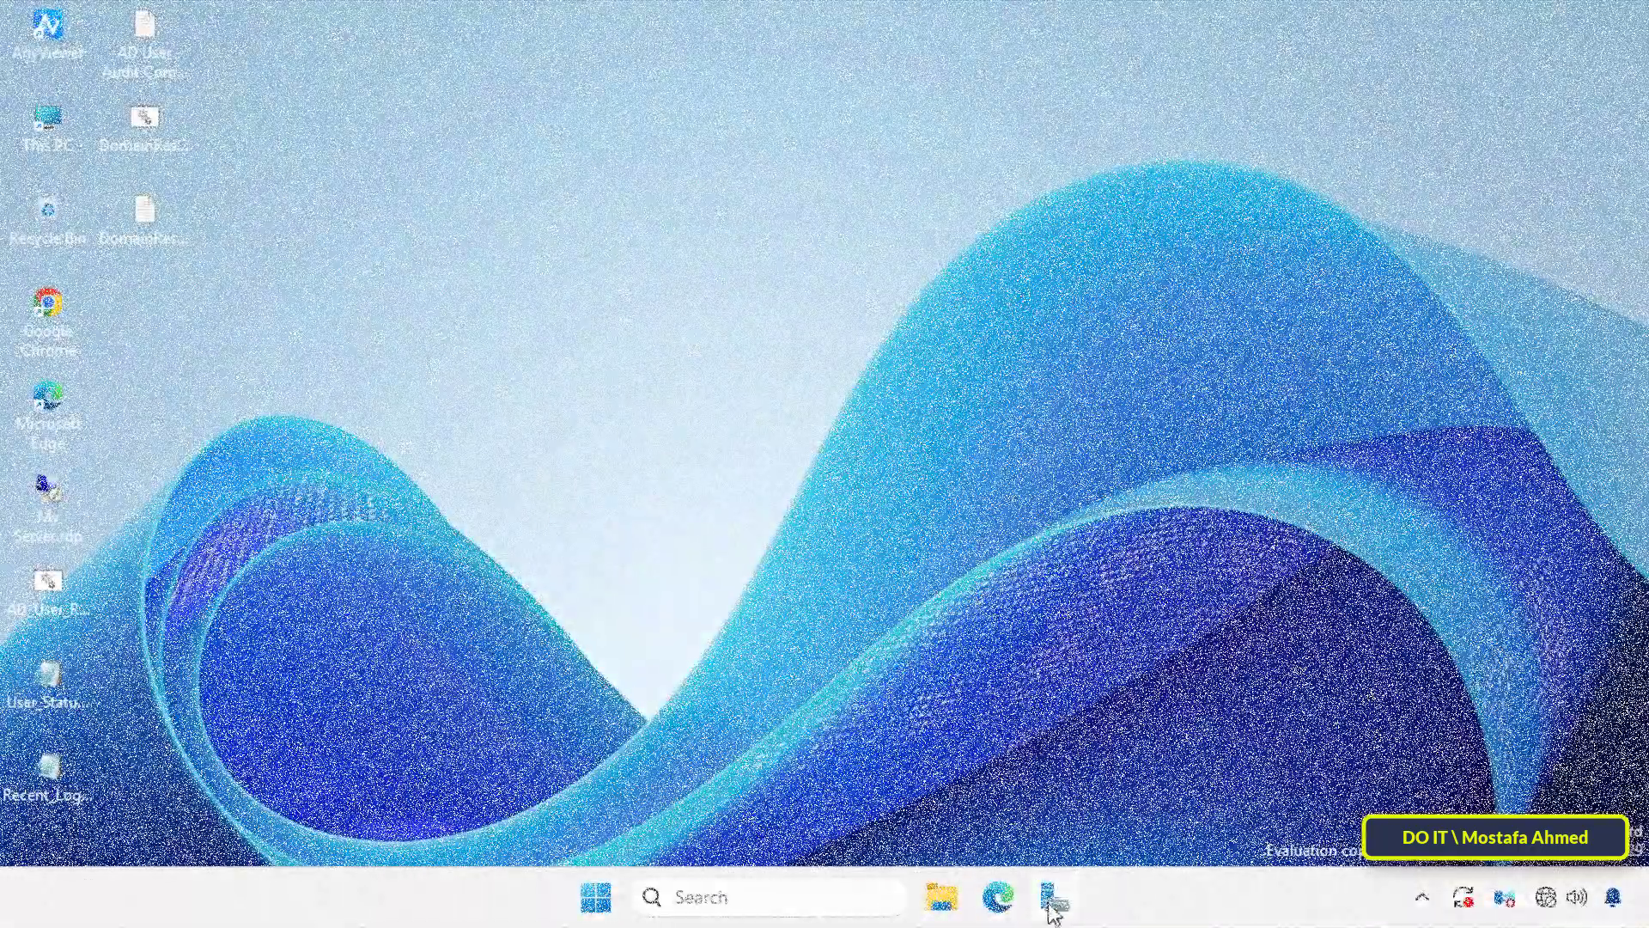
Step: Switch to Server Manager, open Group Policy Management, and expand the forest down to the contents of the ok25.local domain
{"action": "left_click", "coordinate": [1049, 894]}
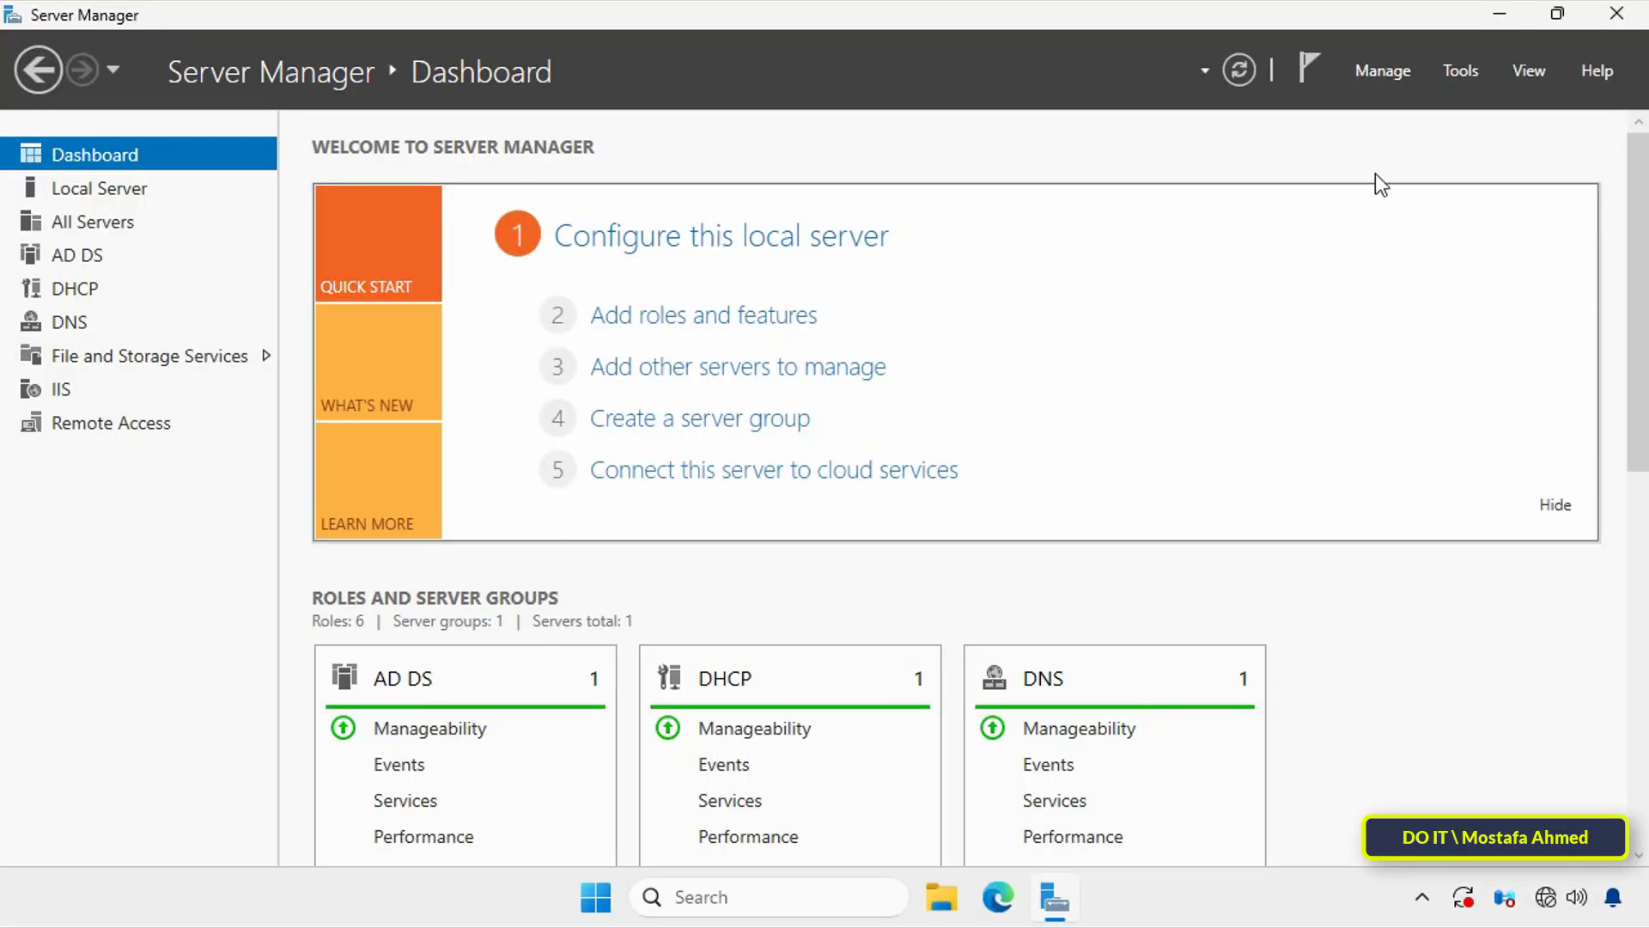
{"action": "left_click", "coordinate": [1463, 73]}
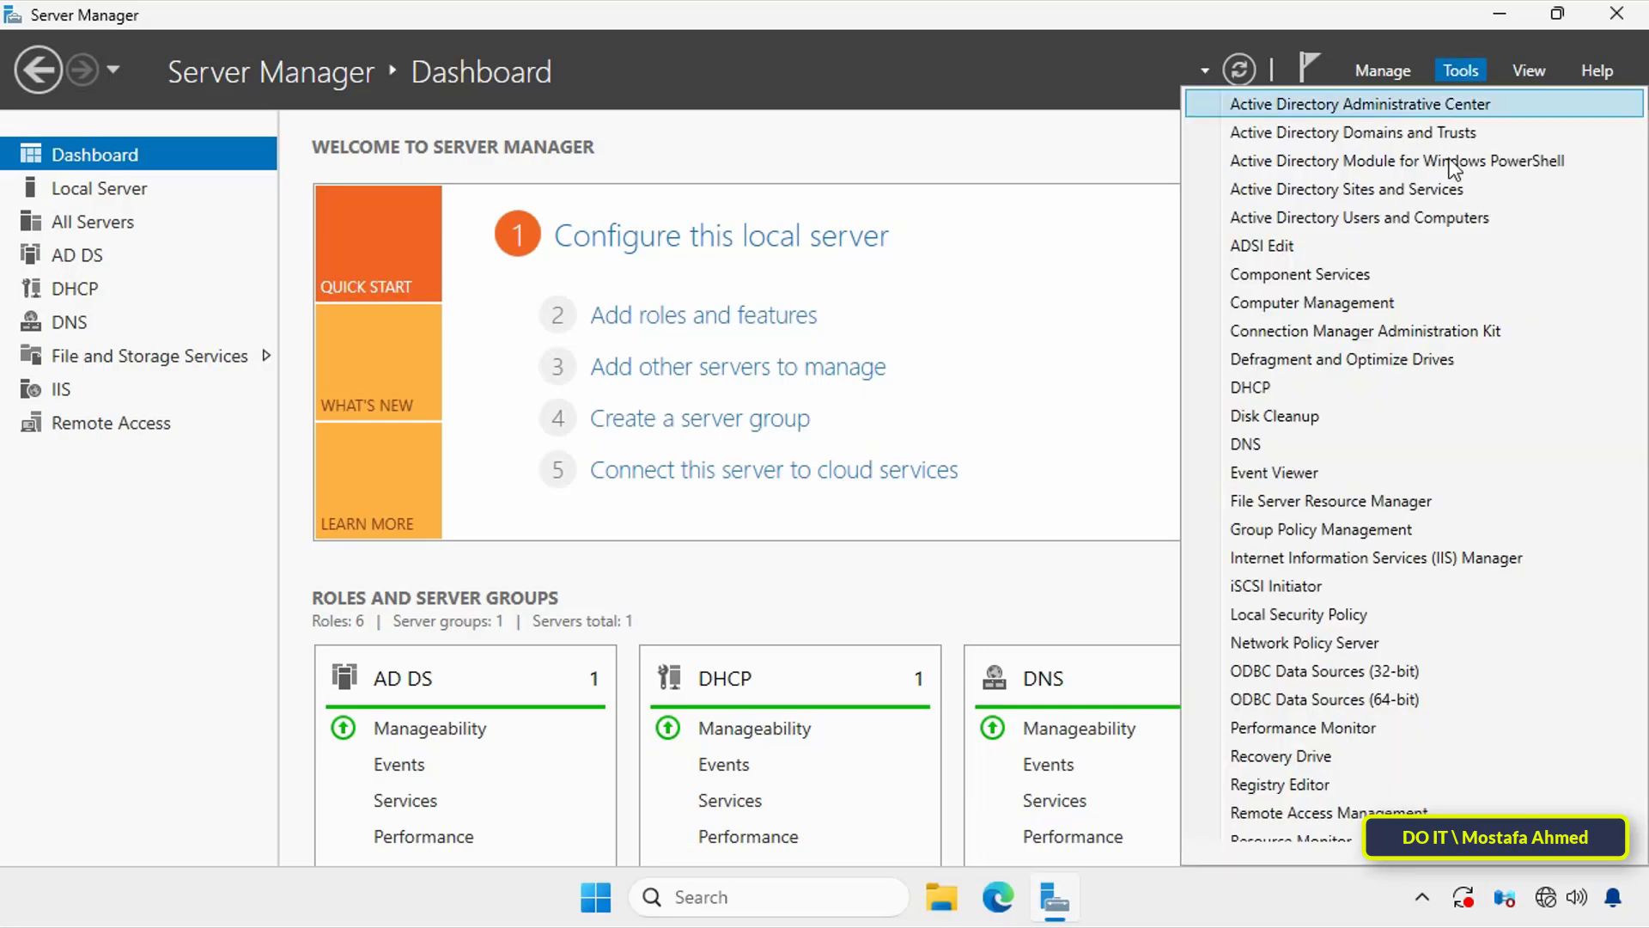
{"action": "left_click", "coordinate": [1374, 532]}
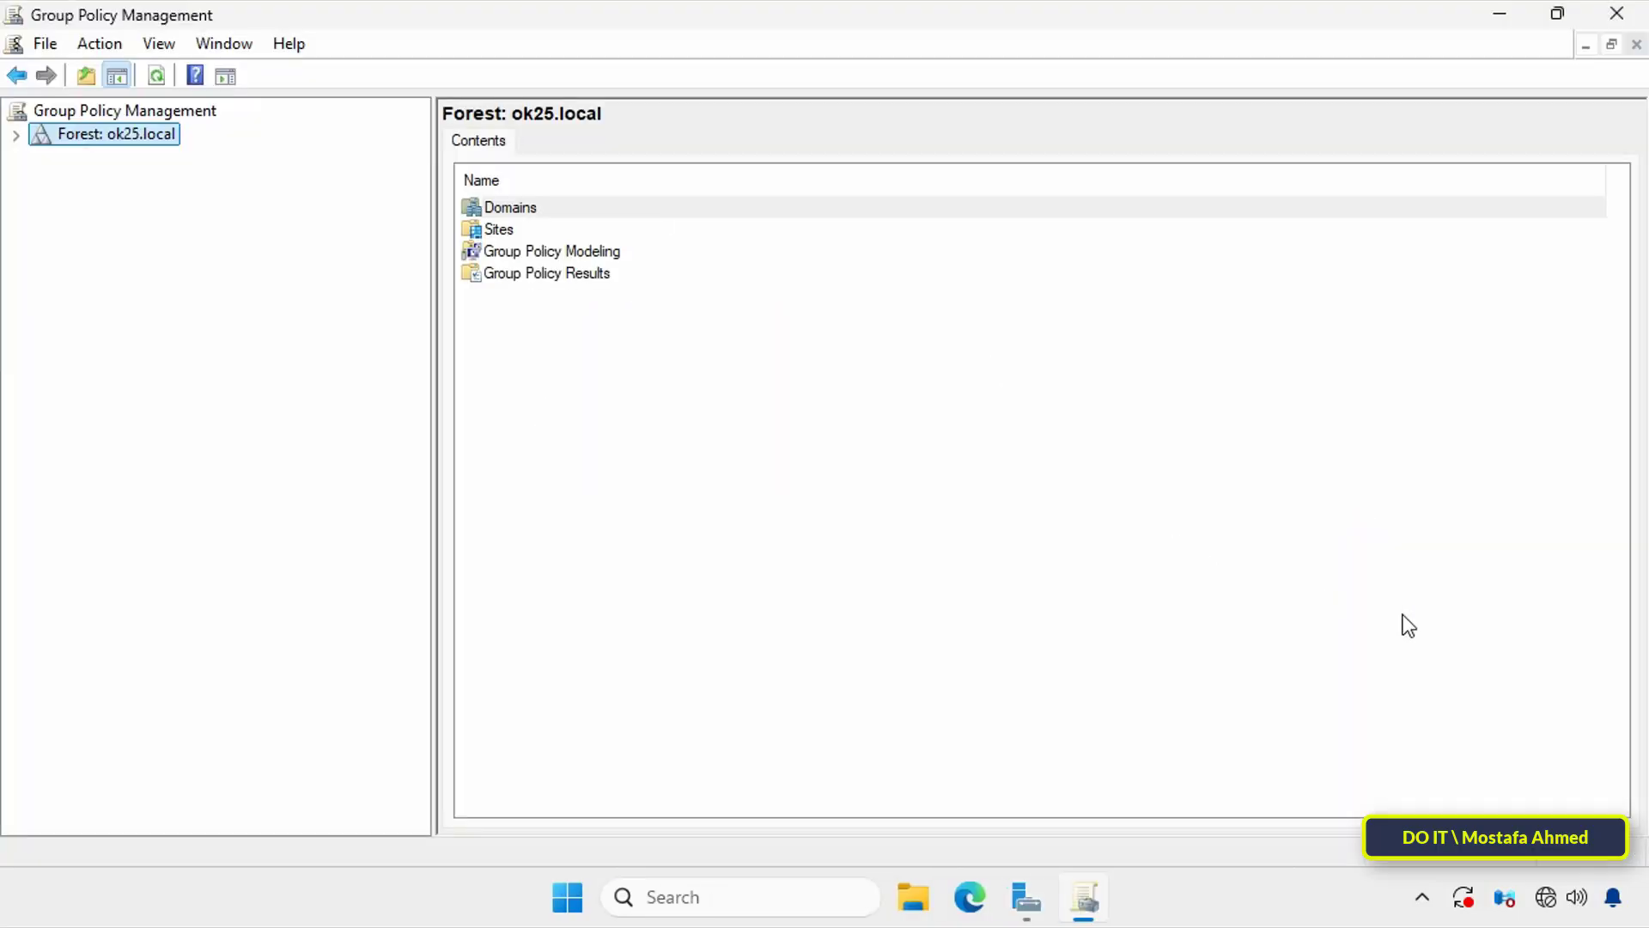
{"action": "left_click", "coordinate": [17, 134]}
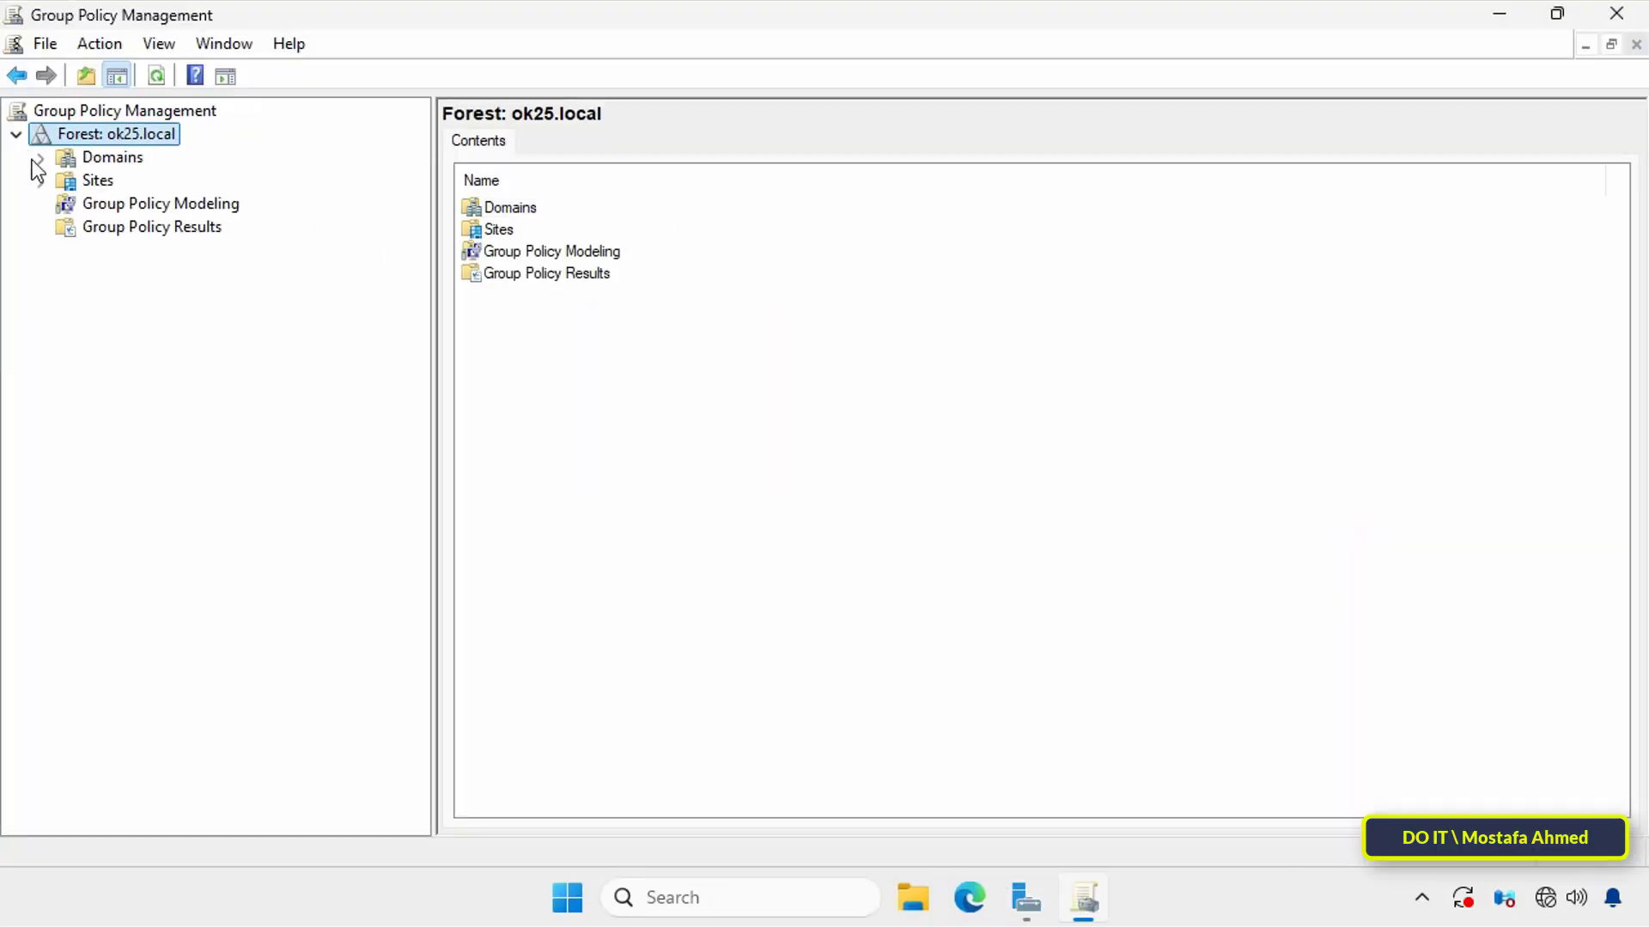
{"action": "left_click", "coordinate": [42, 160]}
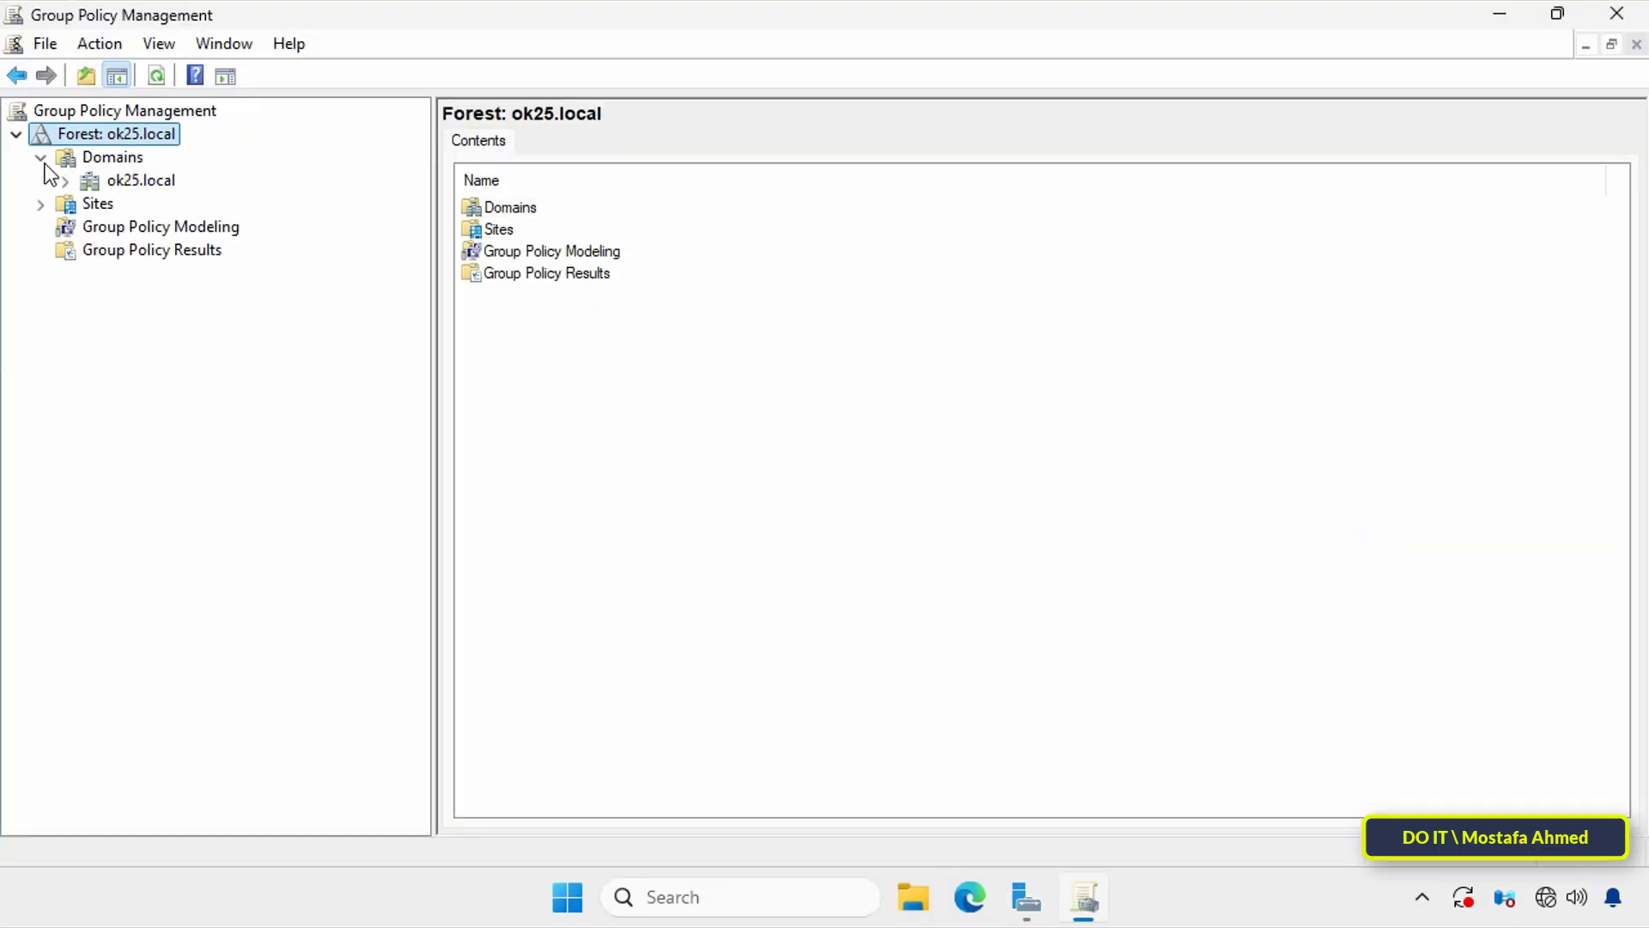
{"action": "left_click", "coordinate": [66, 182]}
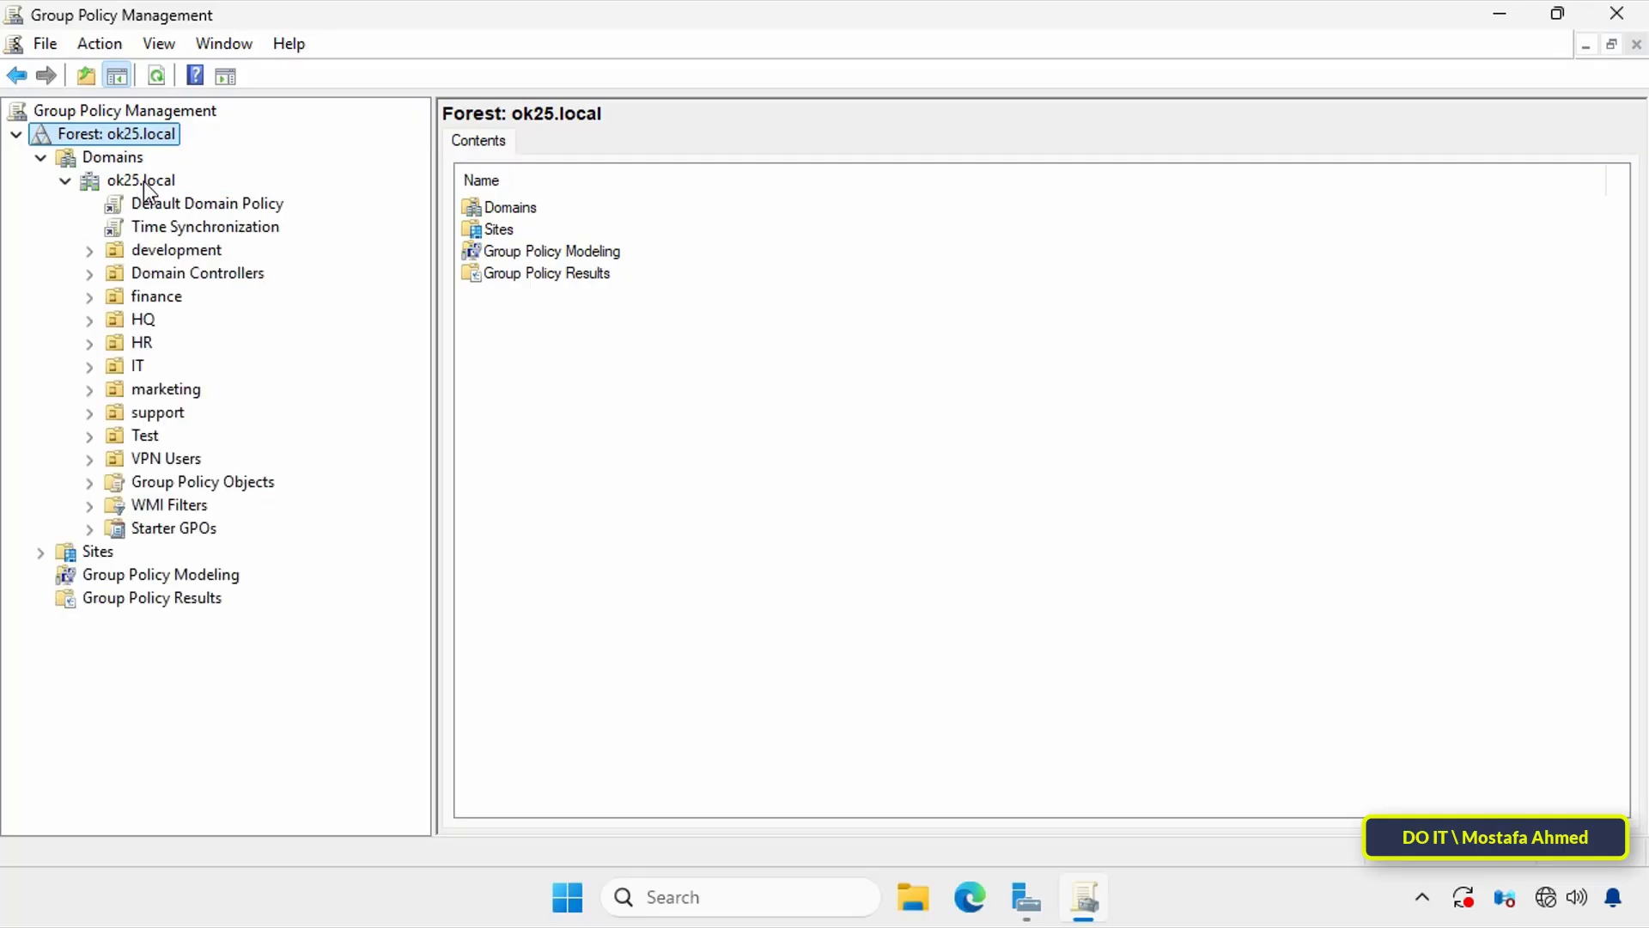
Step: Create a GPO named "Stop Windows Update Service" and link it to the Test organizational unit
{"action": "left_click", "coordinate": [142, 437]}
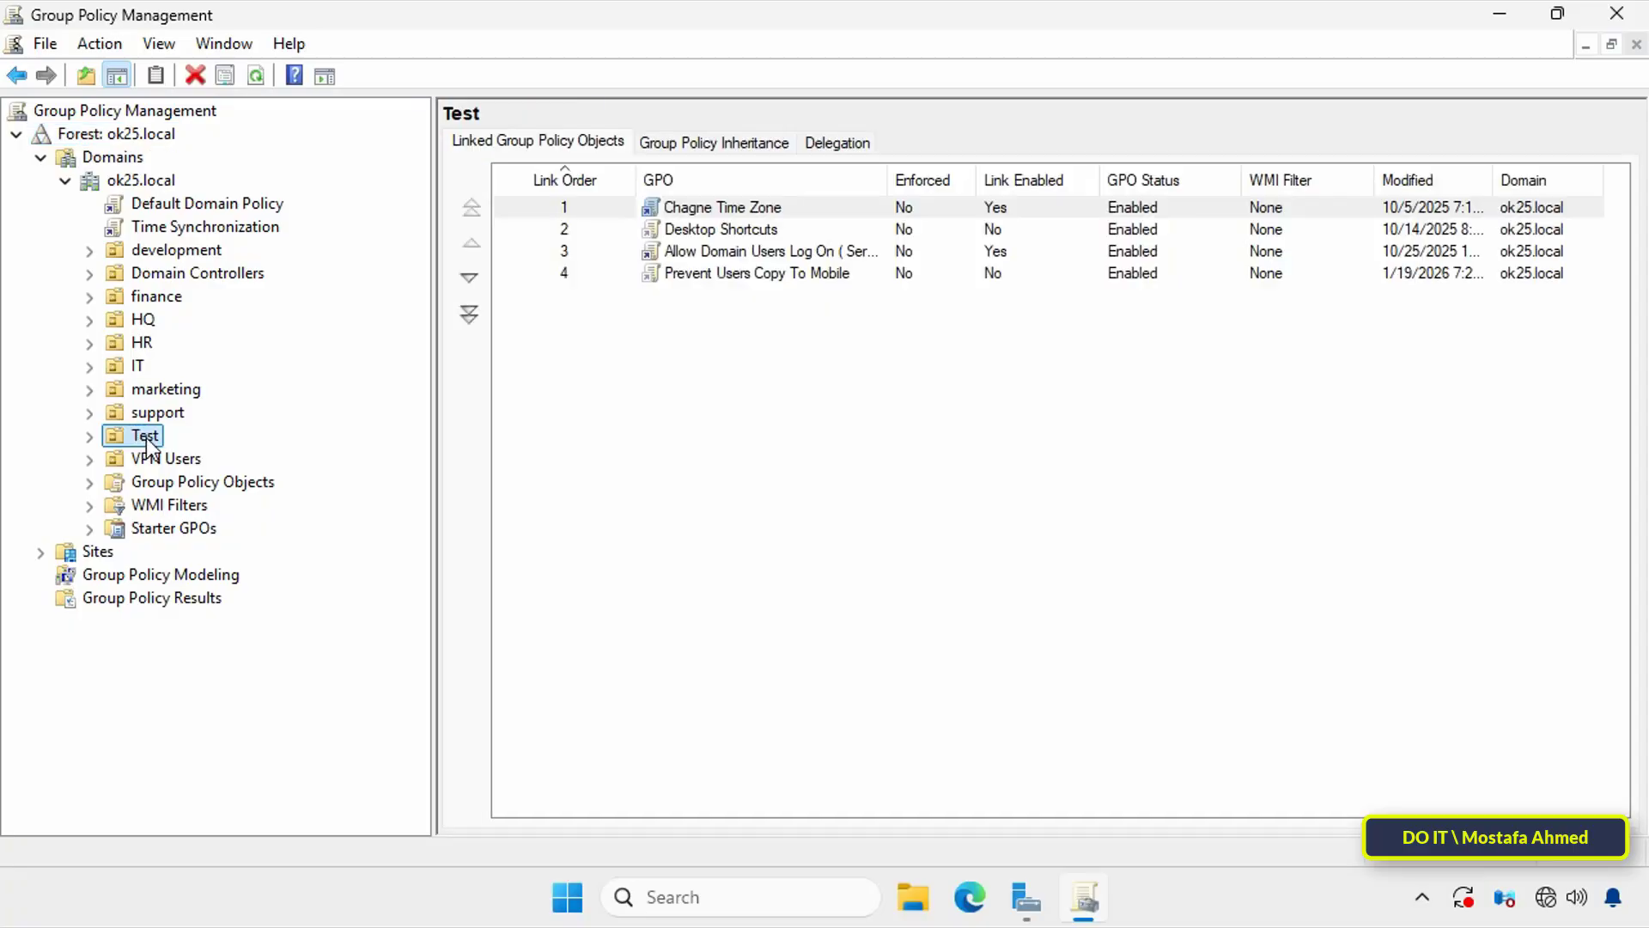
{"action": "right_click", "coordinate": [148, 436]}
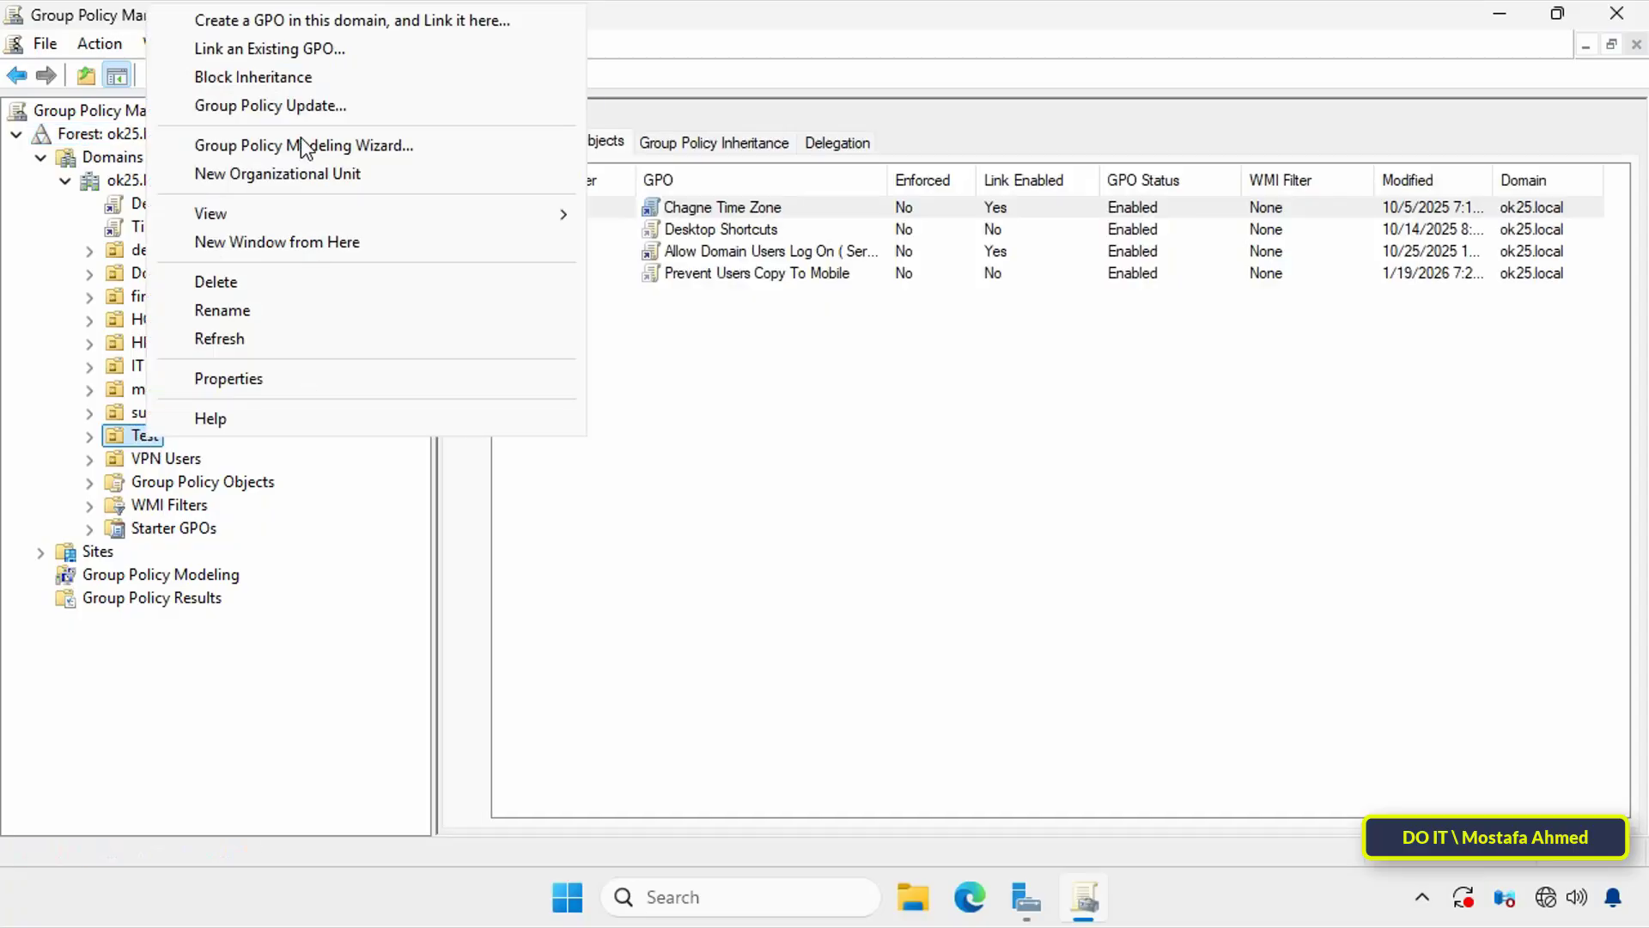
{"action": "left_click", "coordinate": [298, 21]}
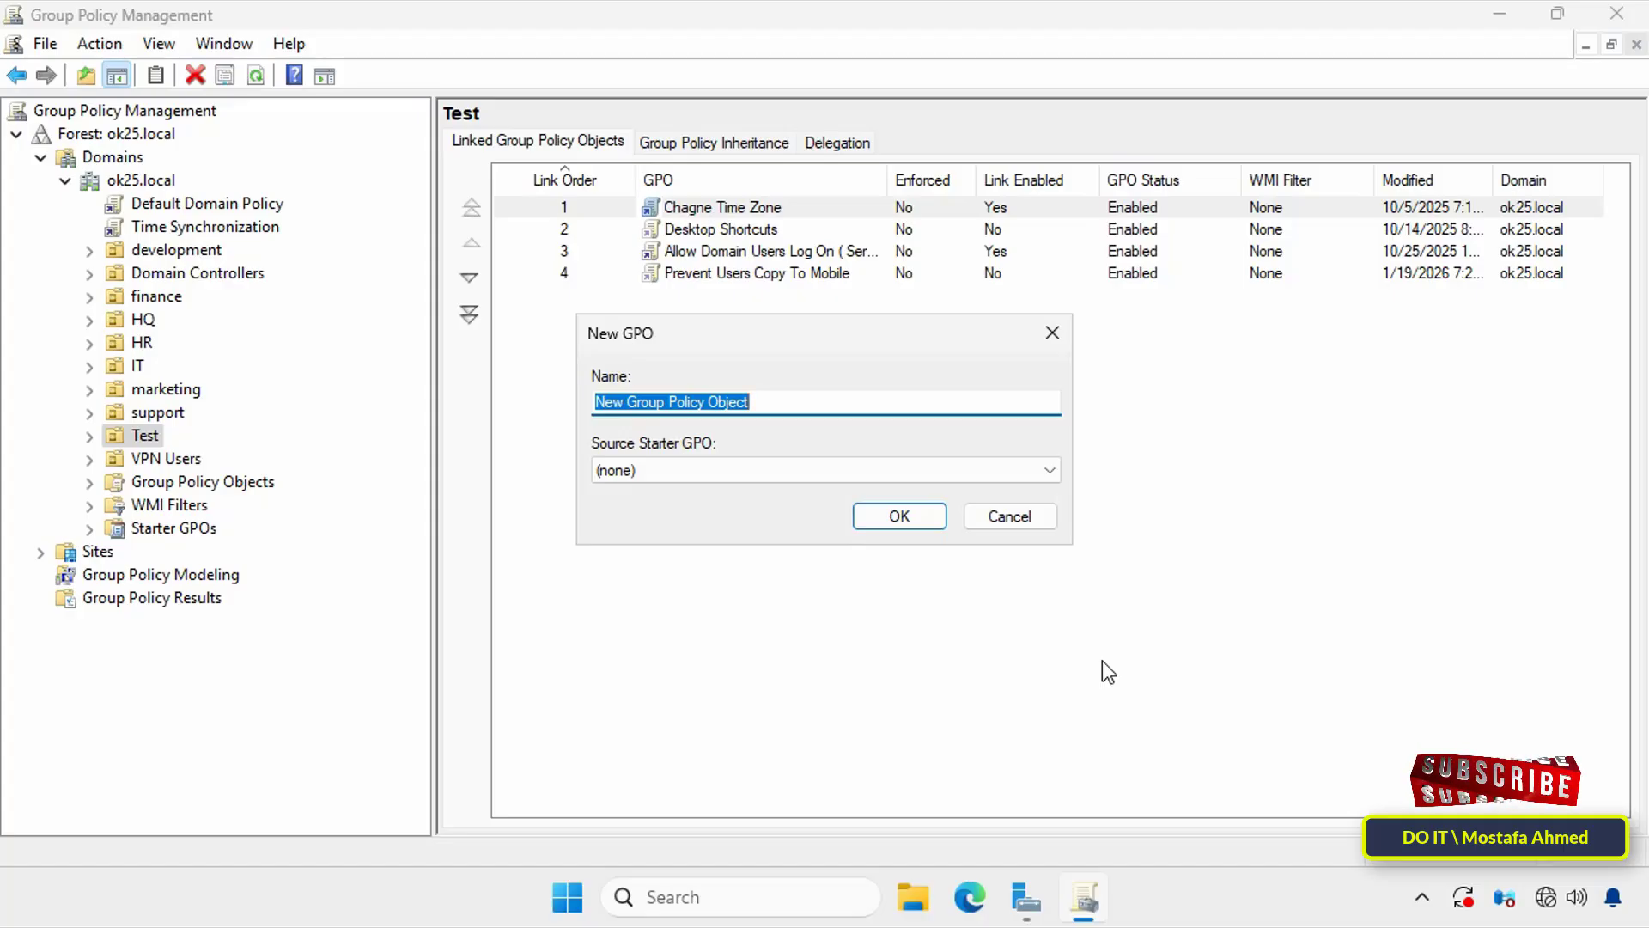
{"action": "type", "text": "Stop Wind"}
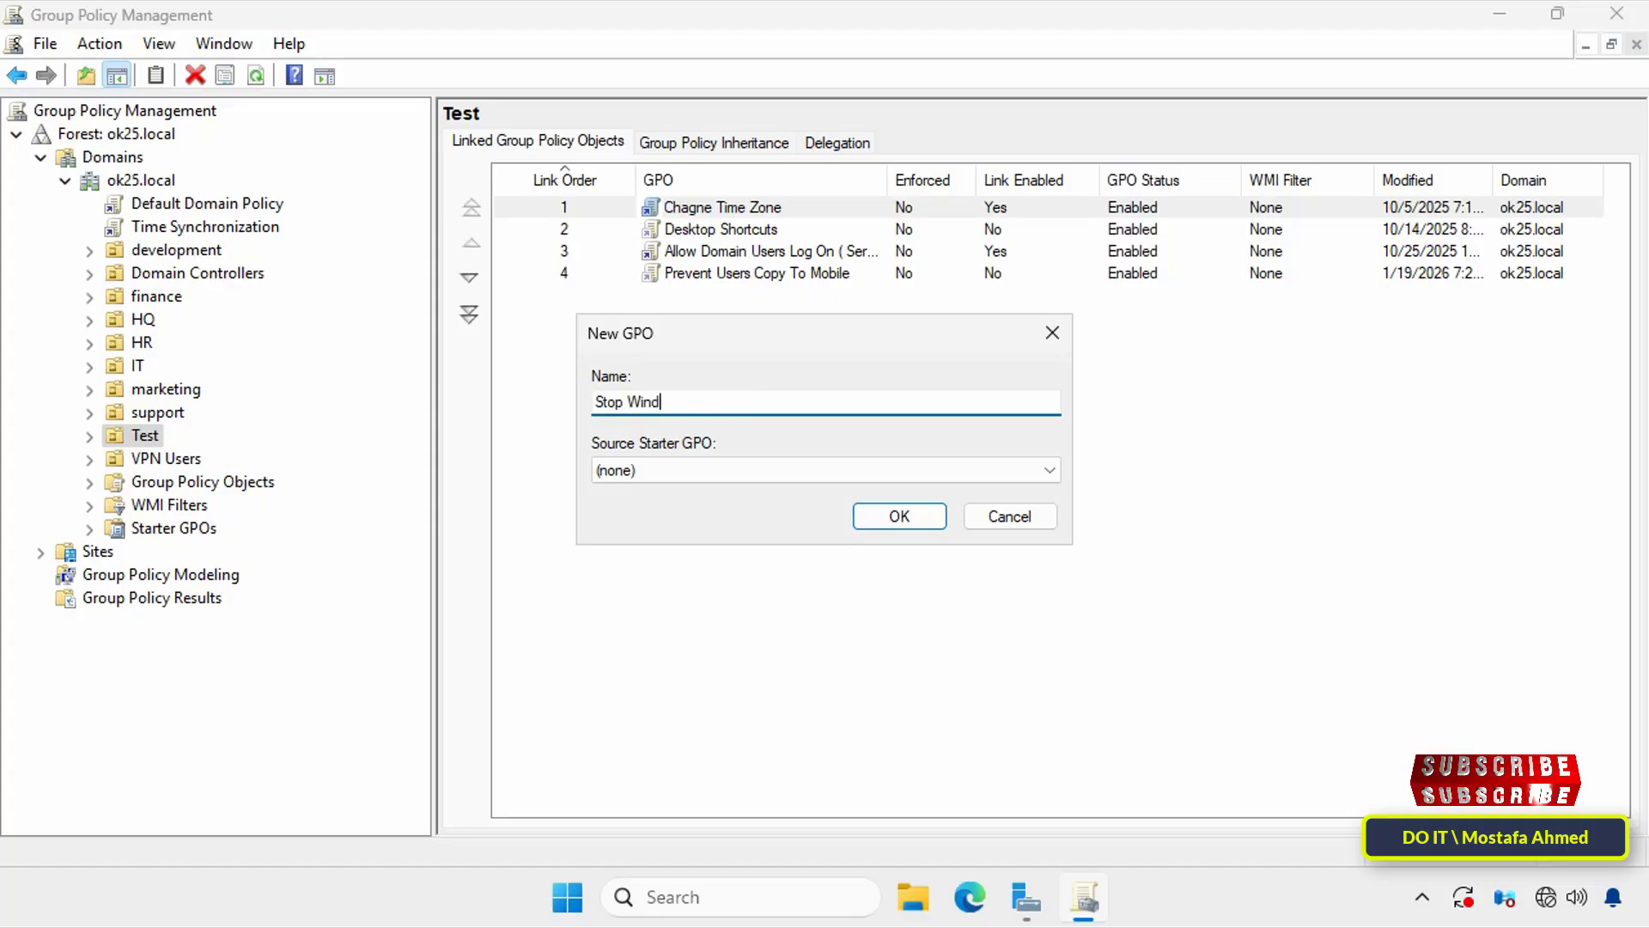
{"action": "type", "text": "ows Update S"}
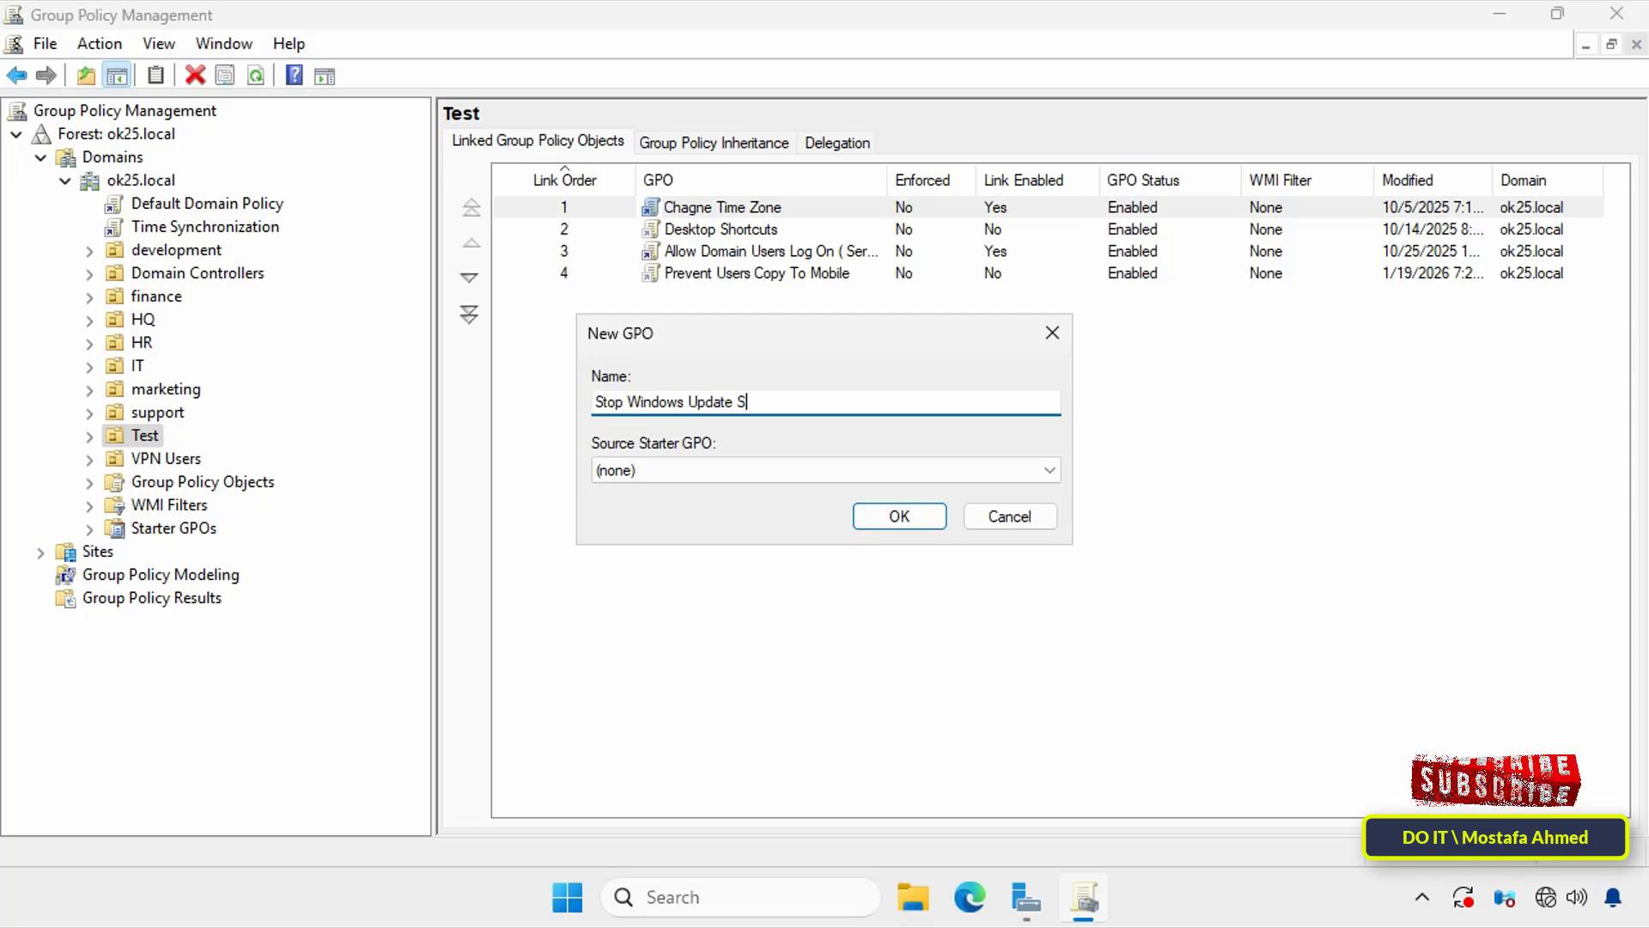
{"action": "type", "text": "ervice"}
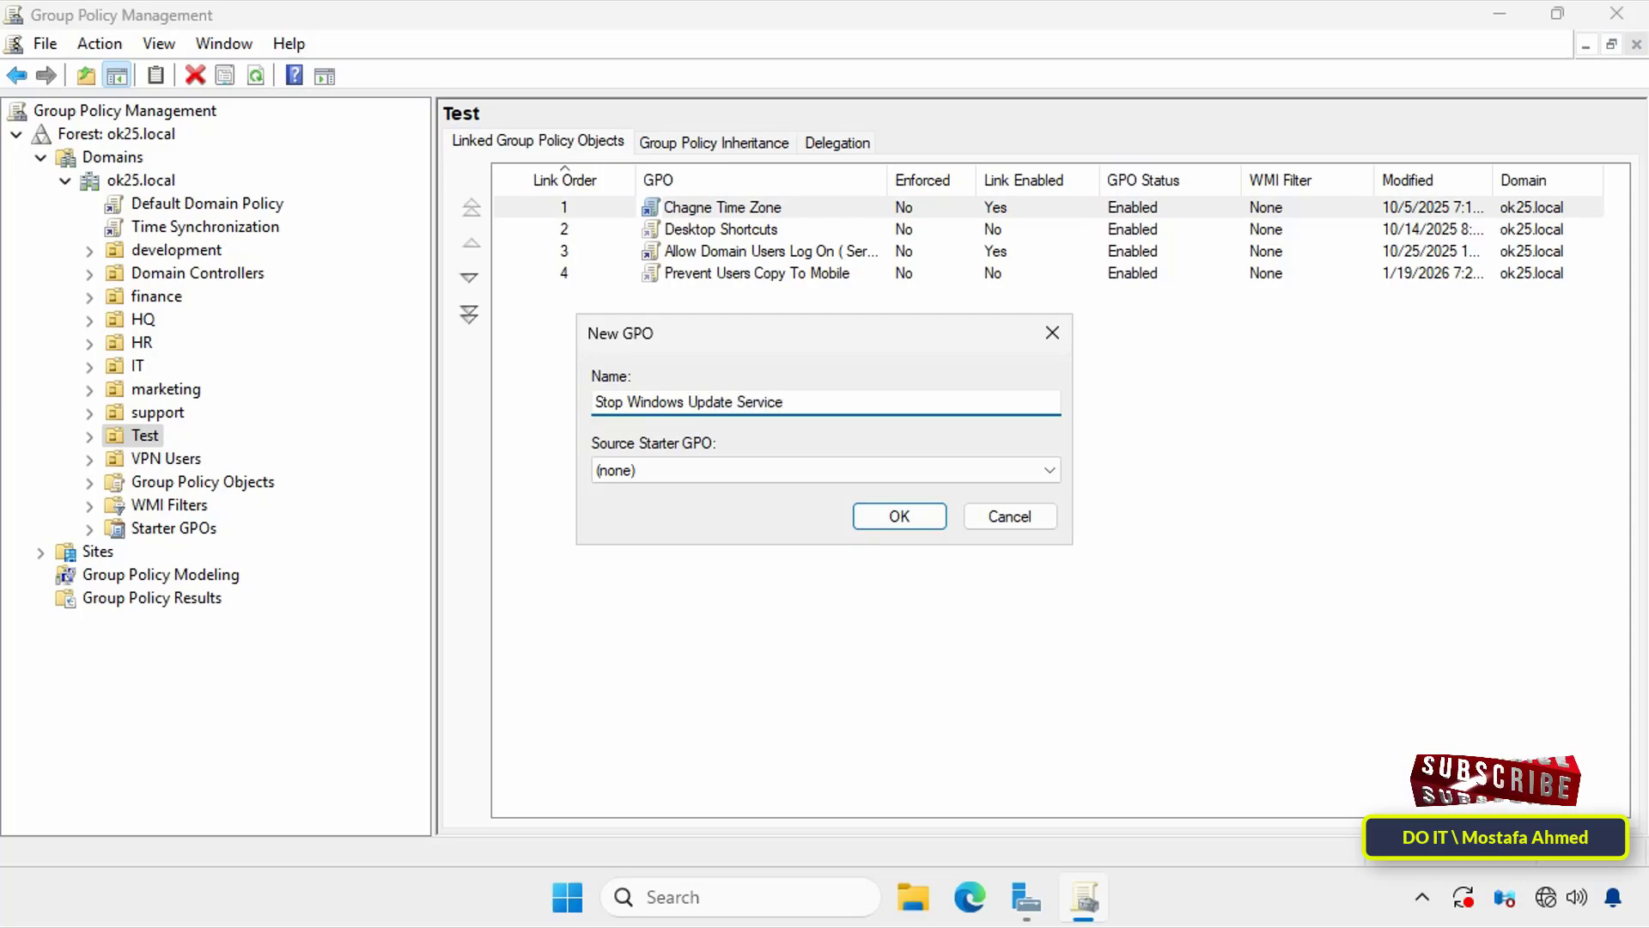
{"action": "left_click", "coordinate": [901, 517]}
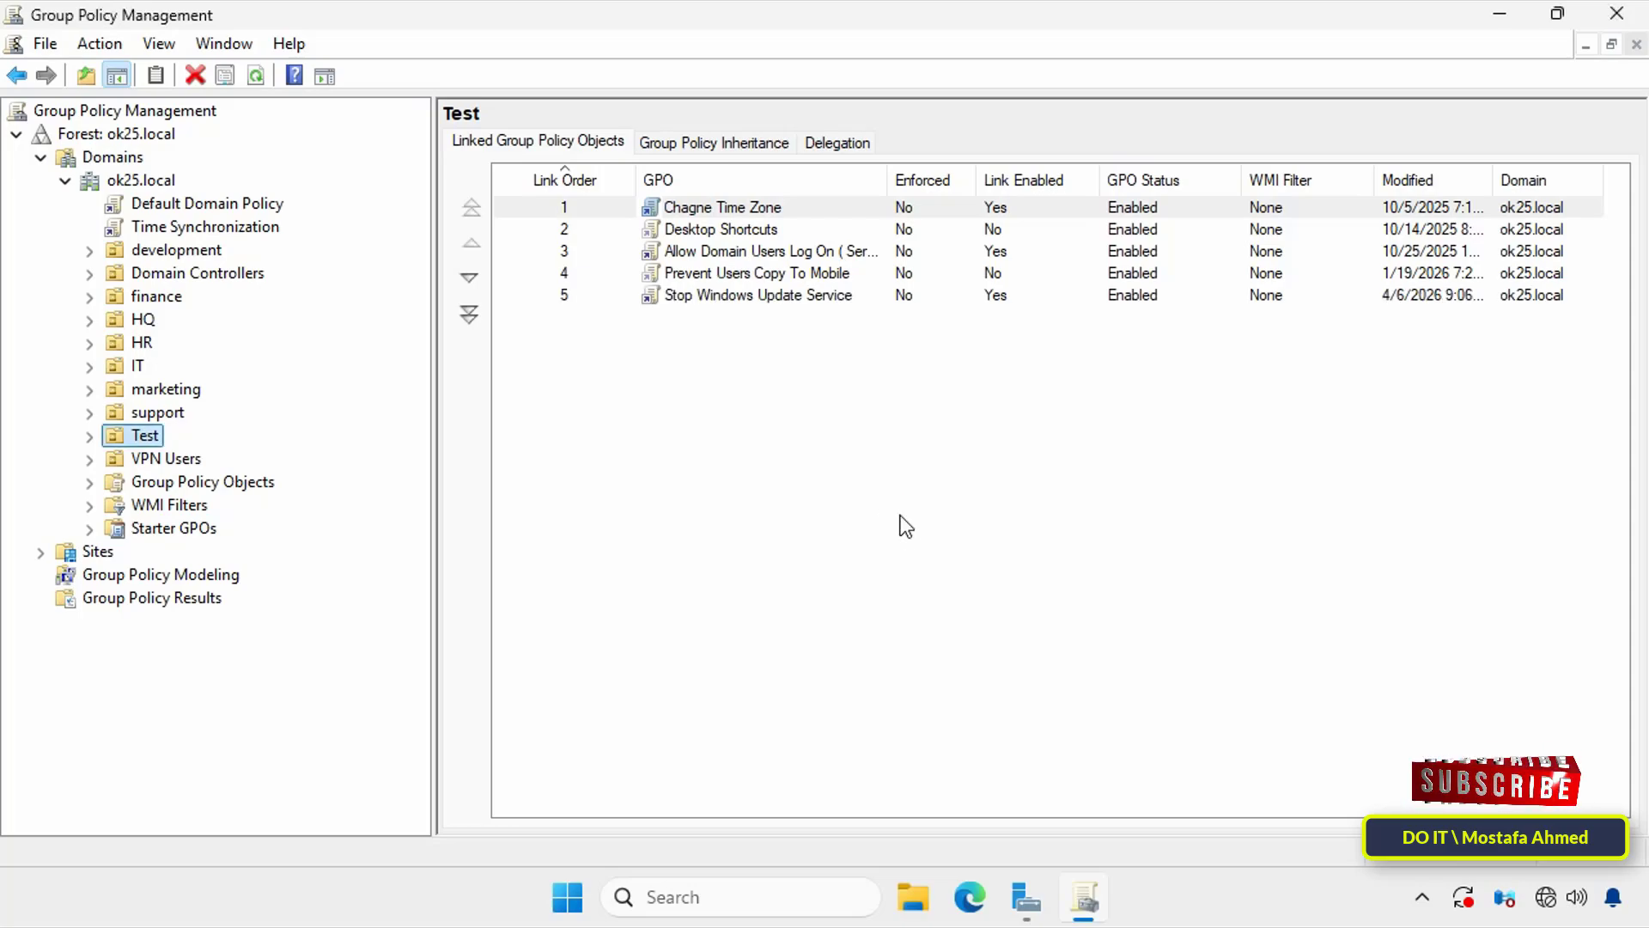
Step: Open the Stop Windows Update Service GPO for editing, maximize the editor window, and widen its console tree
{"action": "right_click", "coordinate": [754, 297]}
{"action": "left_click", "coordinate": [795, 321]}
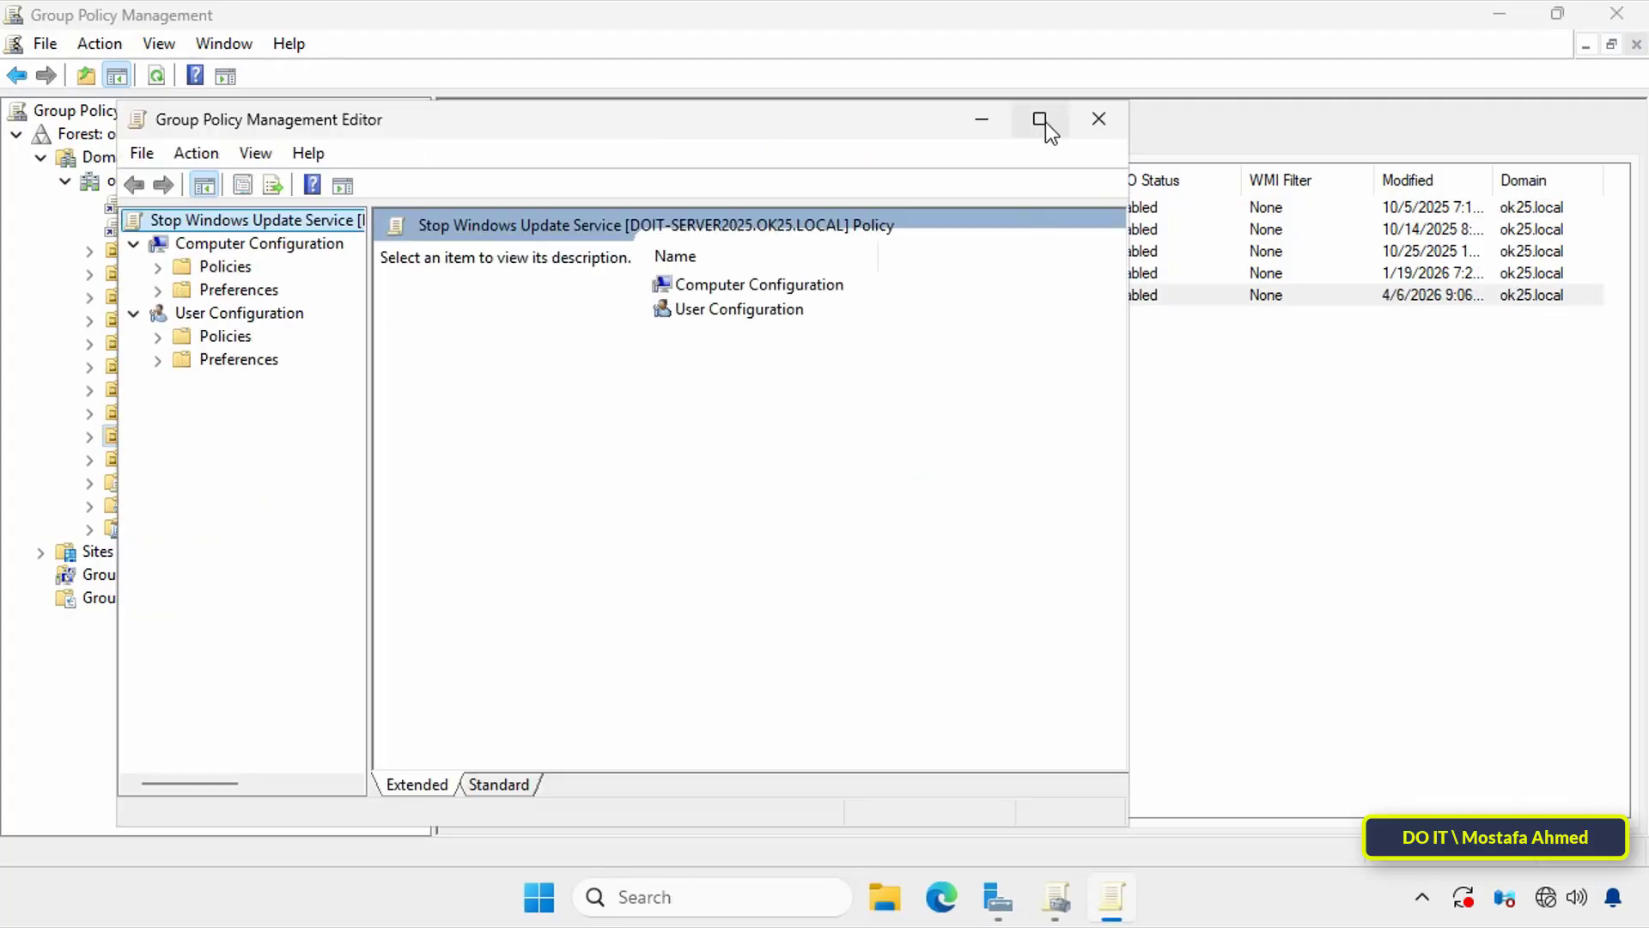
{"action": "left_click", "coordinate": [1043, 121]}
{"action": "left_click_drag", "start_coordinate": [260, 488], "coordinate": [374, 486]}
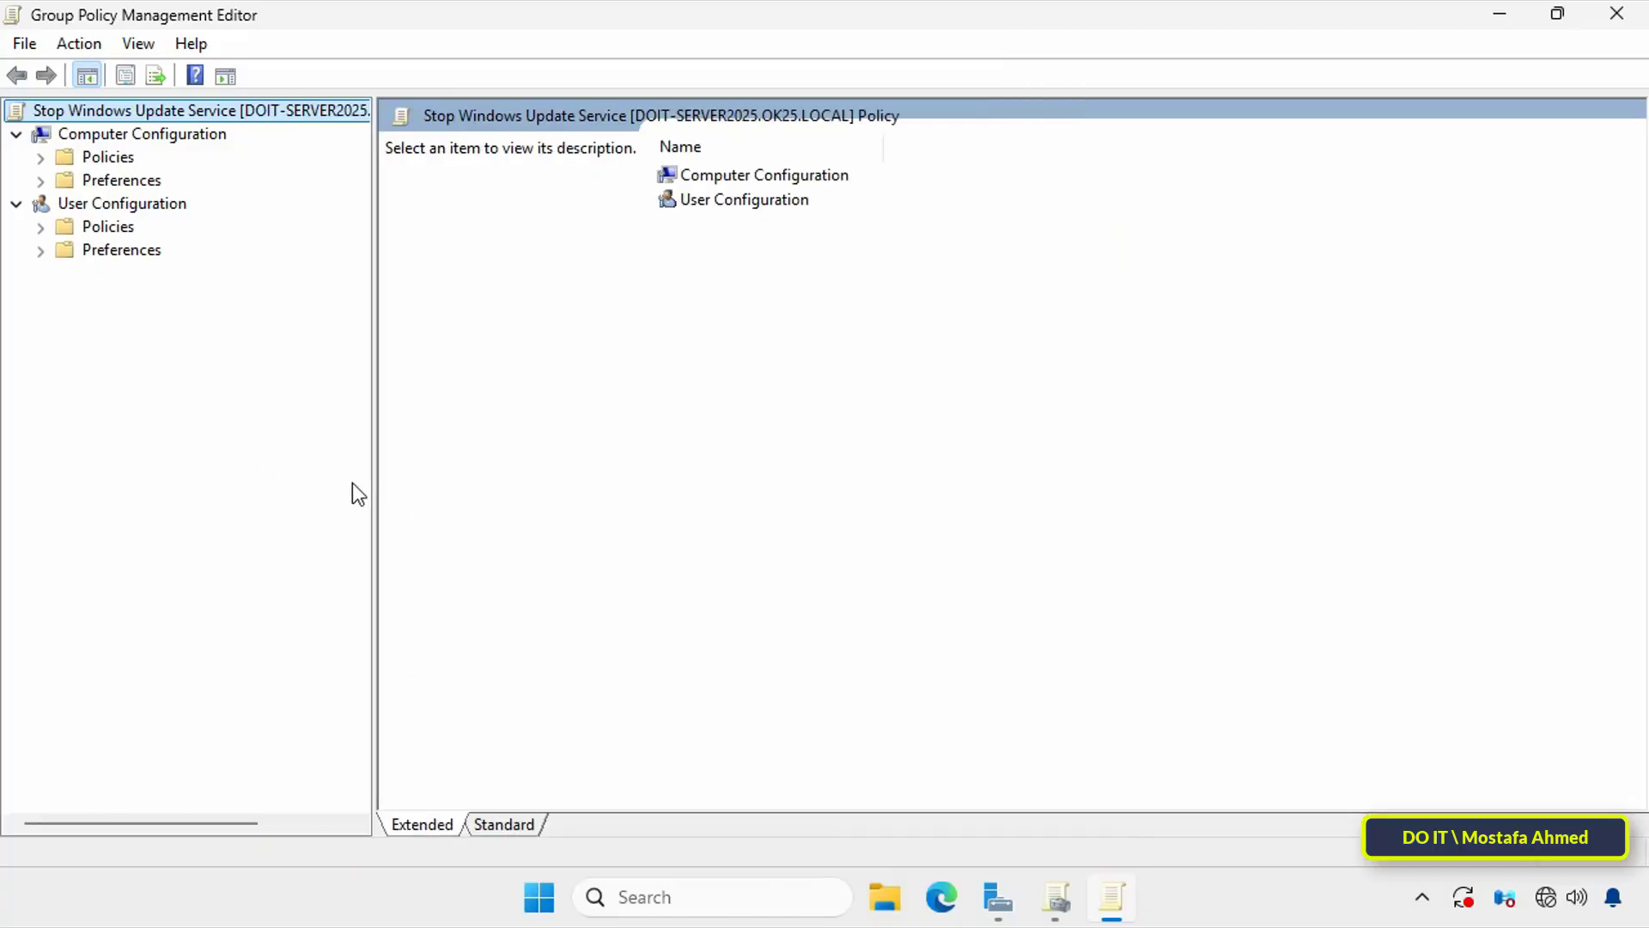
Step: Show the Services preferences found under Control Panel Settings in the Computer Configuration preferences
{"action": "left_click", "coordinate": [165, 135]}
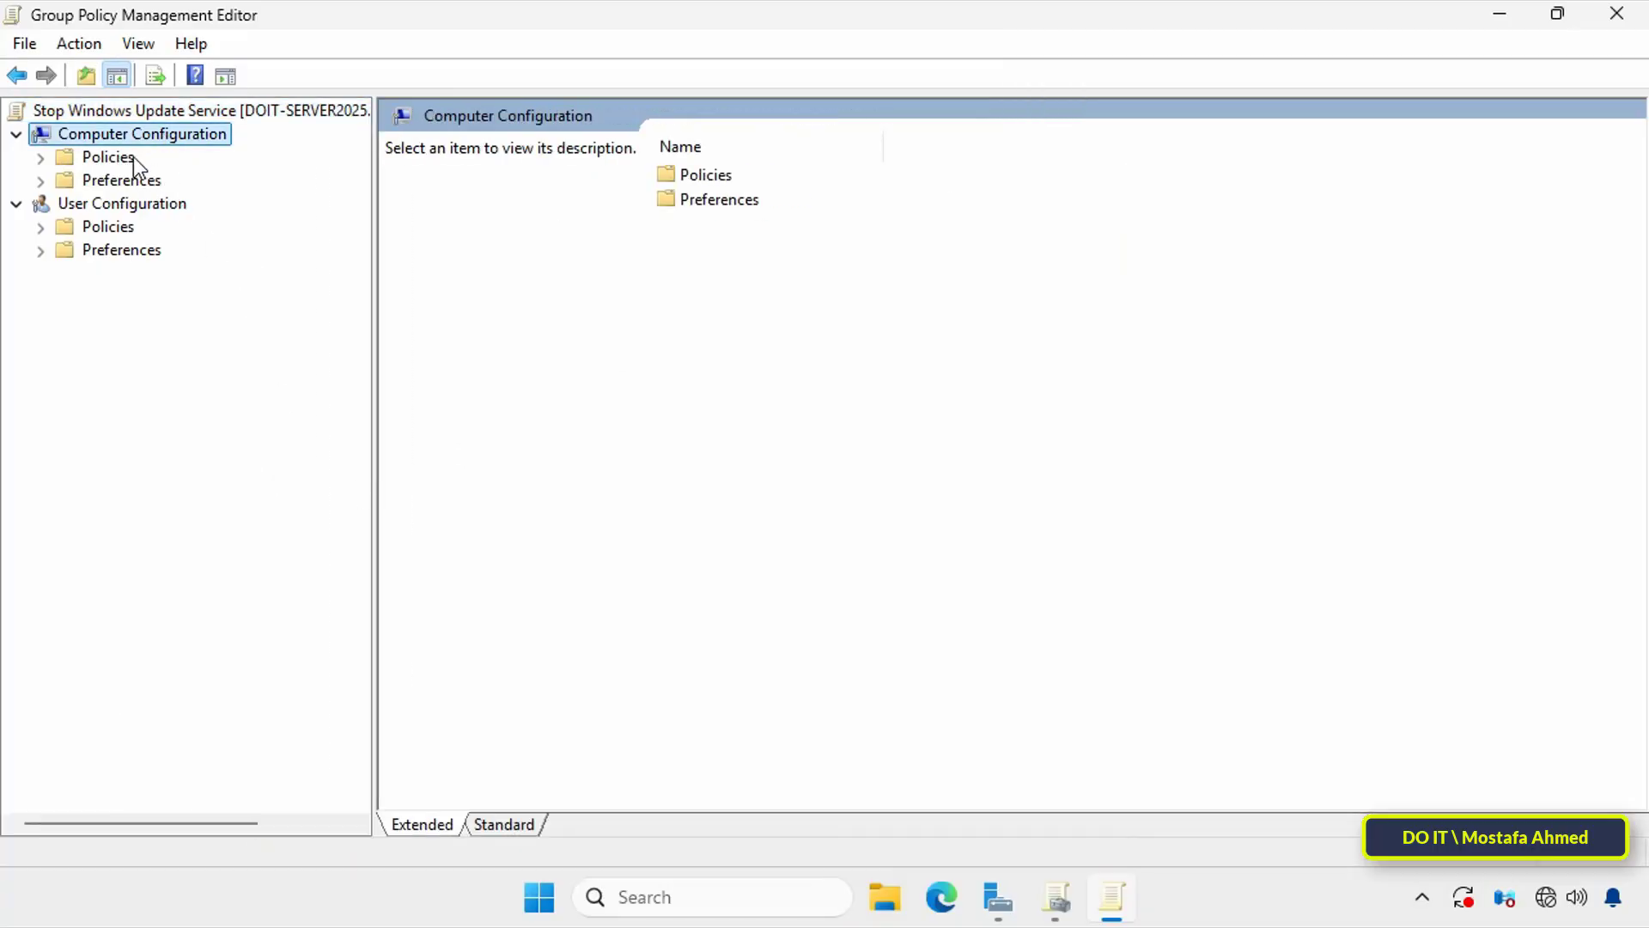
{"action": "left_click", "coordinate": [72, 183]}
{"action": "left_click", "coordinate": [40, 182]}
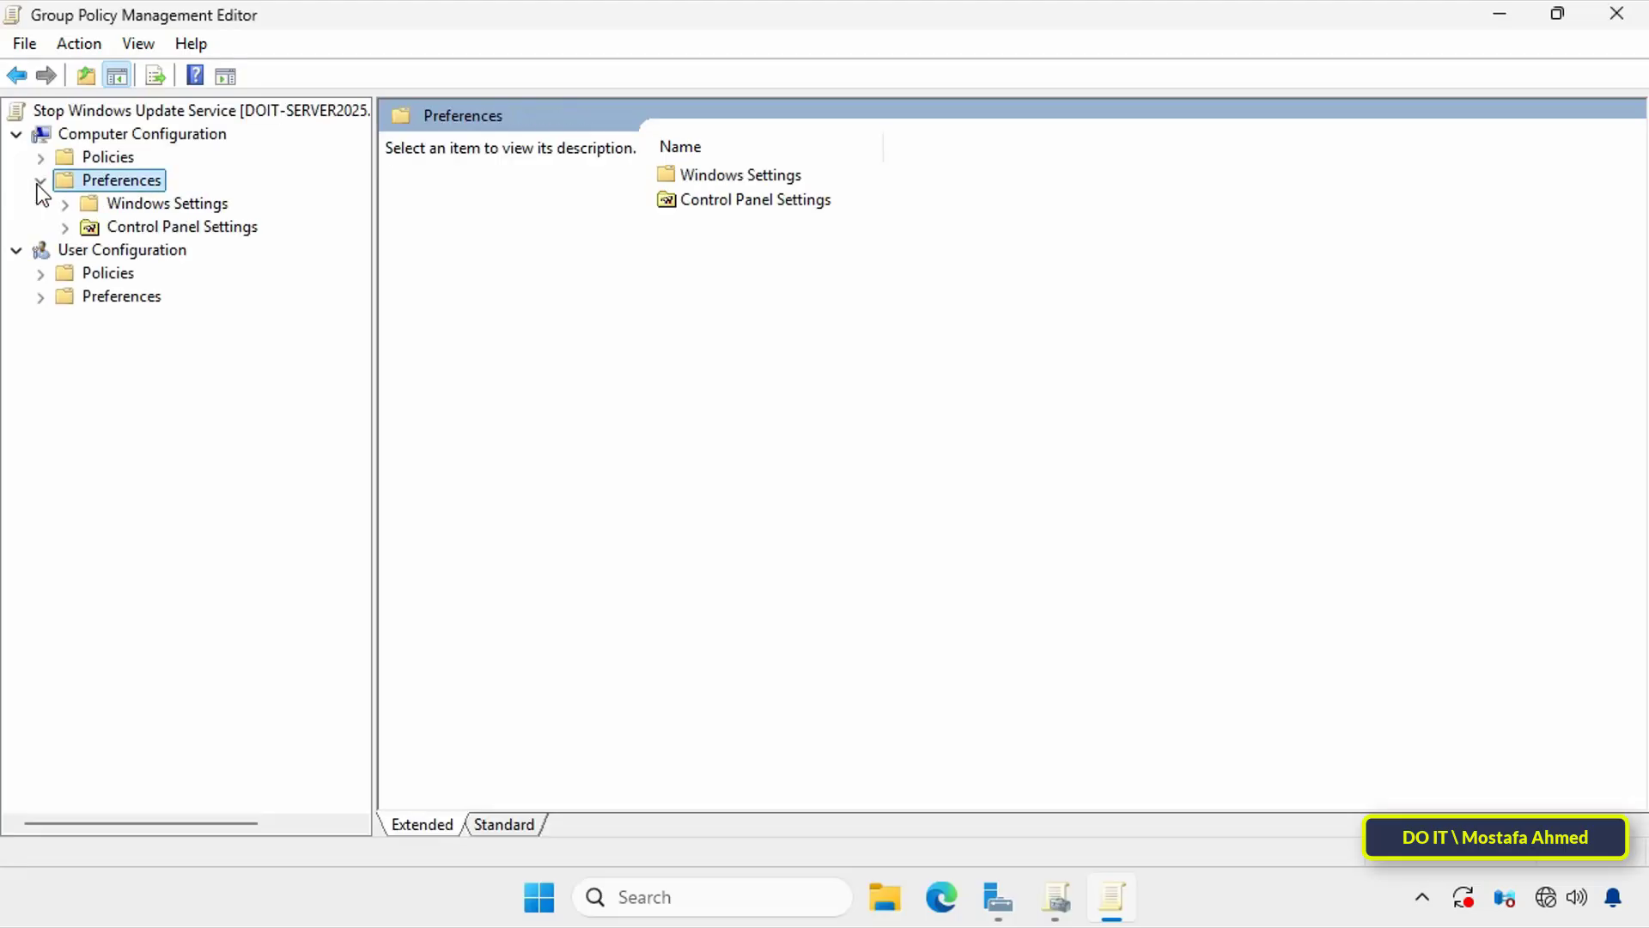
{"action": "left_click", "coordinate": [110, 229]}
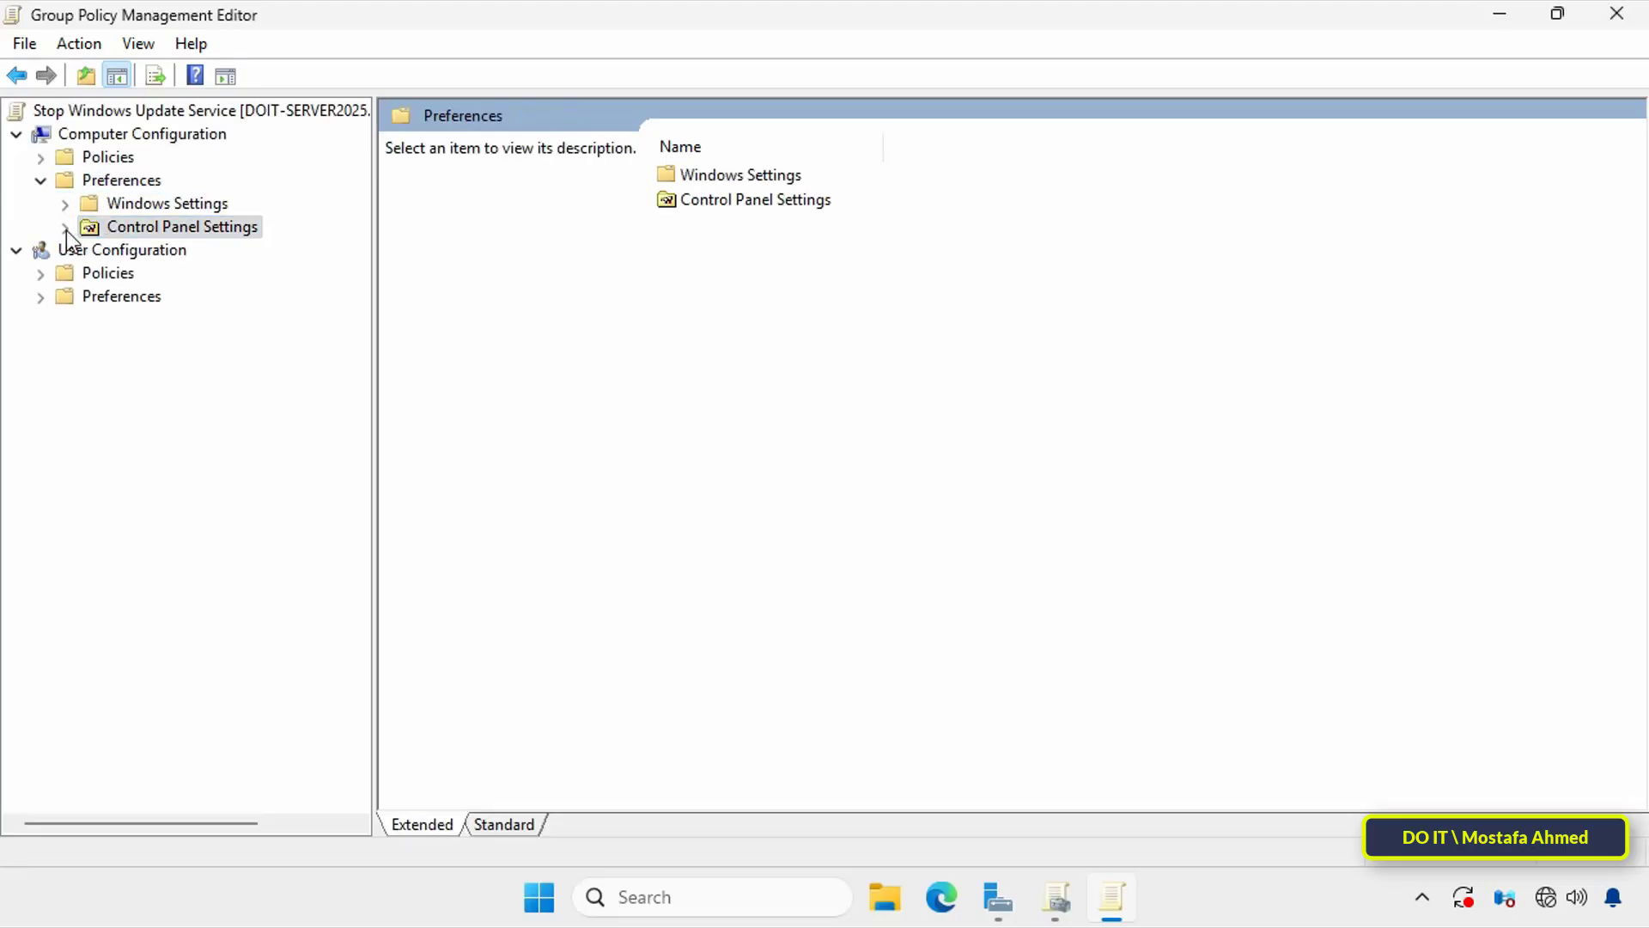
{"action": "left_click", "coordinate": [65, 228]}
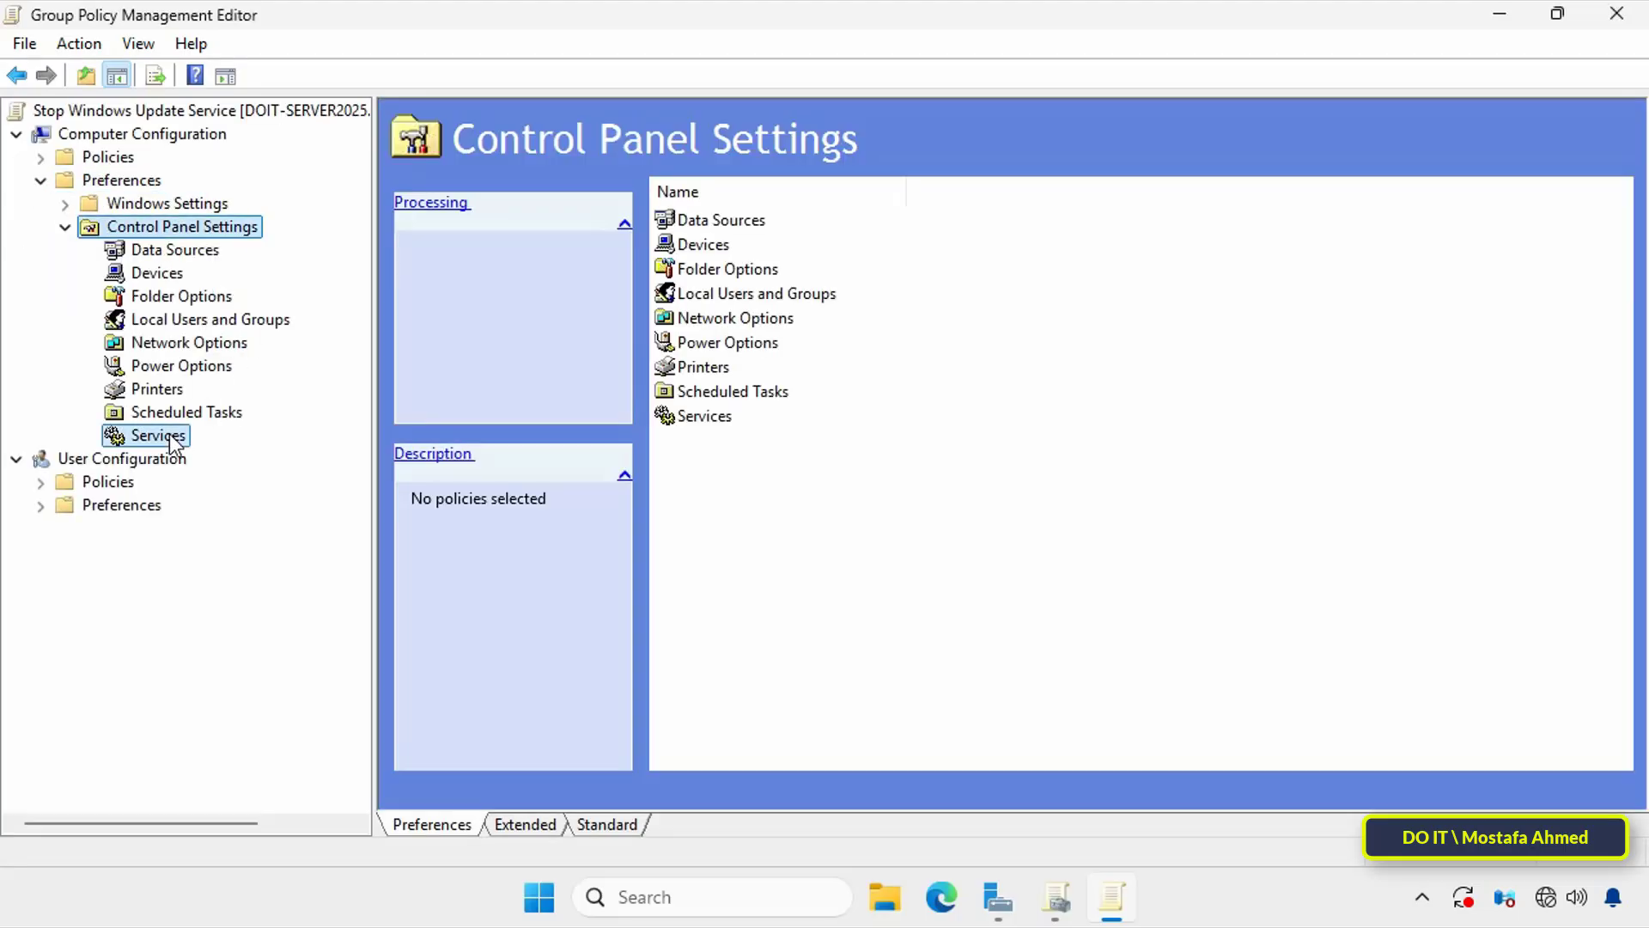
{"action": "left_click", "coordinate": [172, 434]}
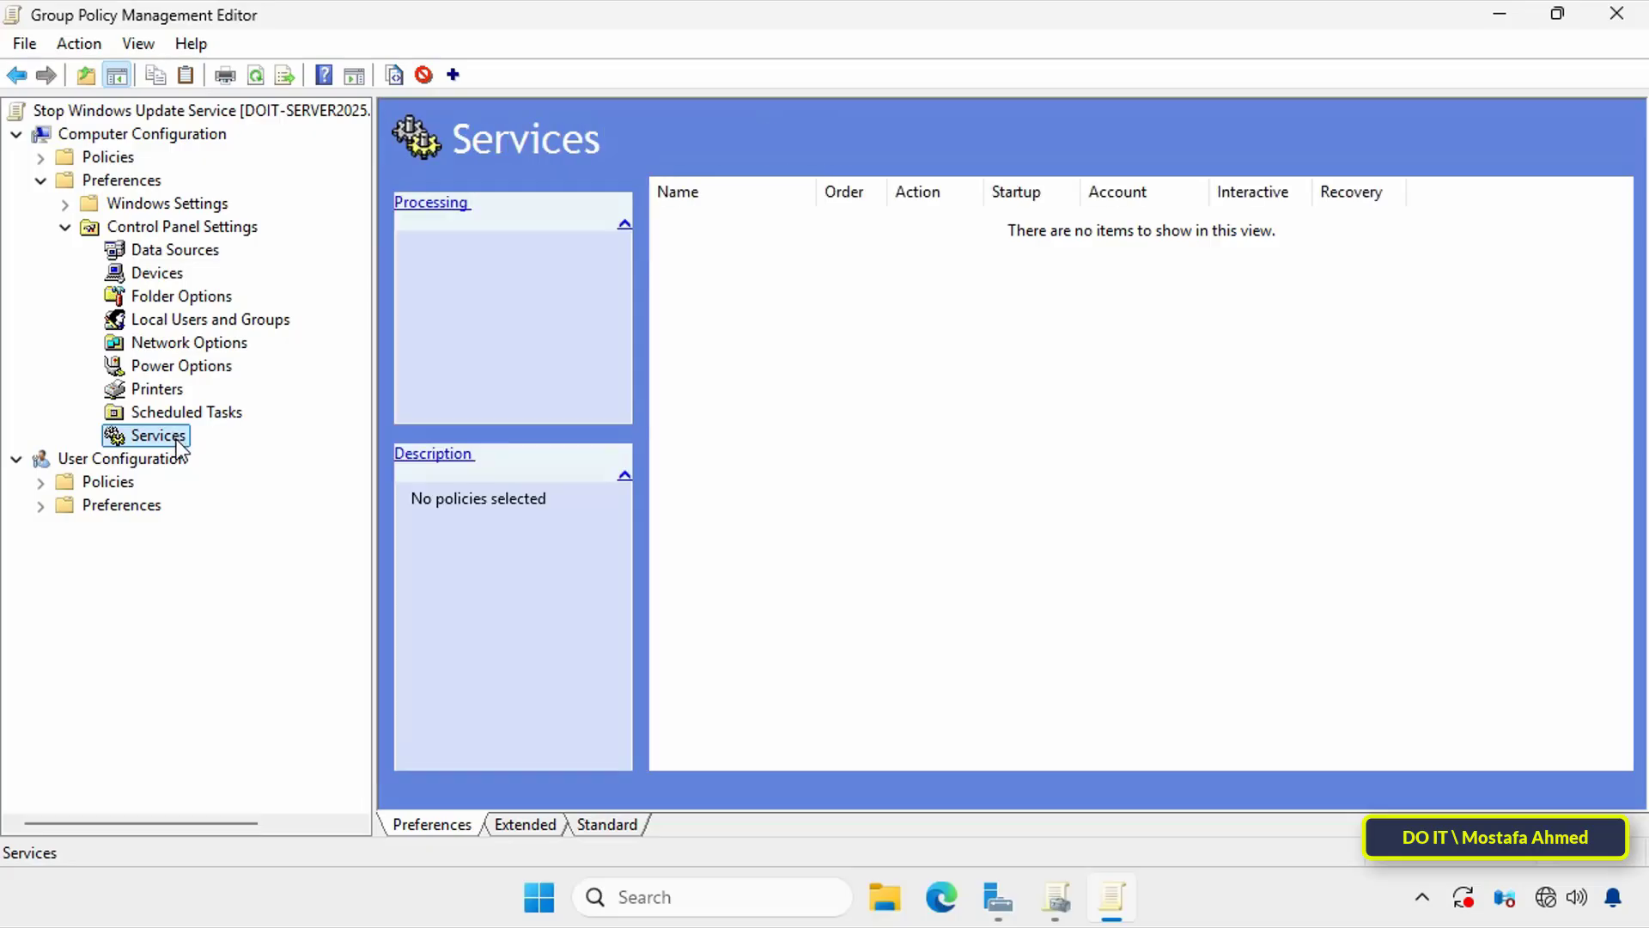
Step: Add a new service preference item and set its startup to Disabled
{"action": "right_click", "coordinate": [920, 415]}
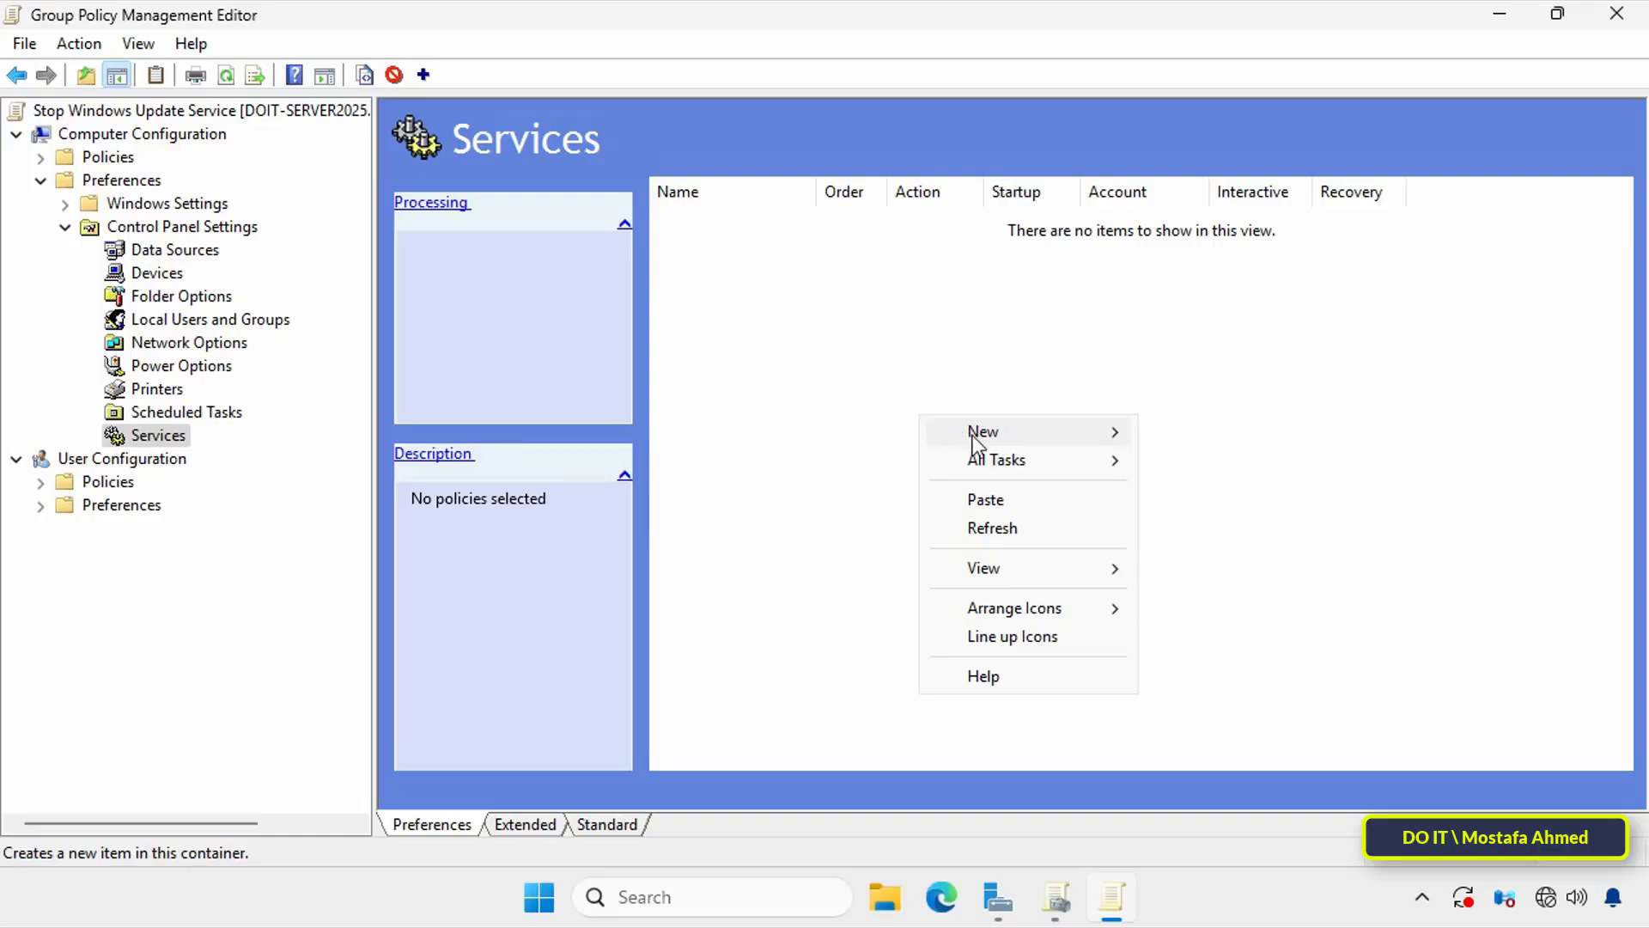
{"action": "mouse_move", "coordinate": [976, 442]}
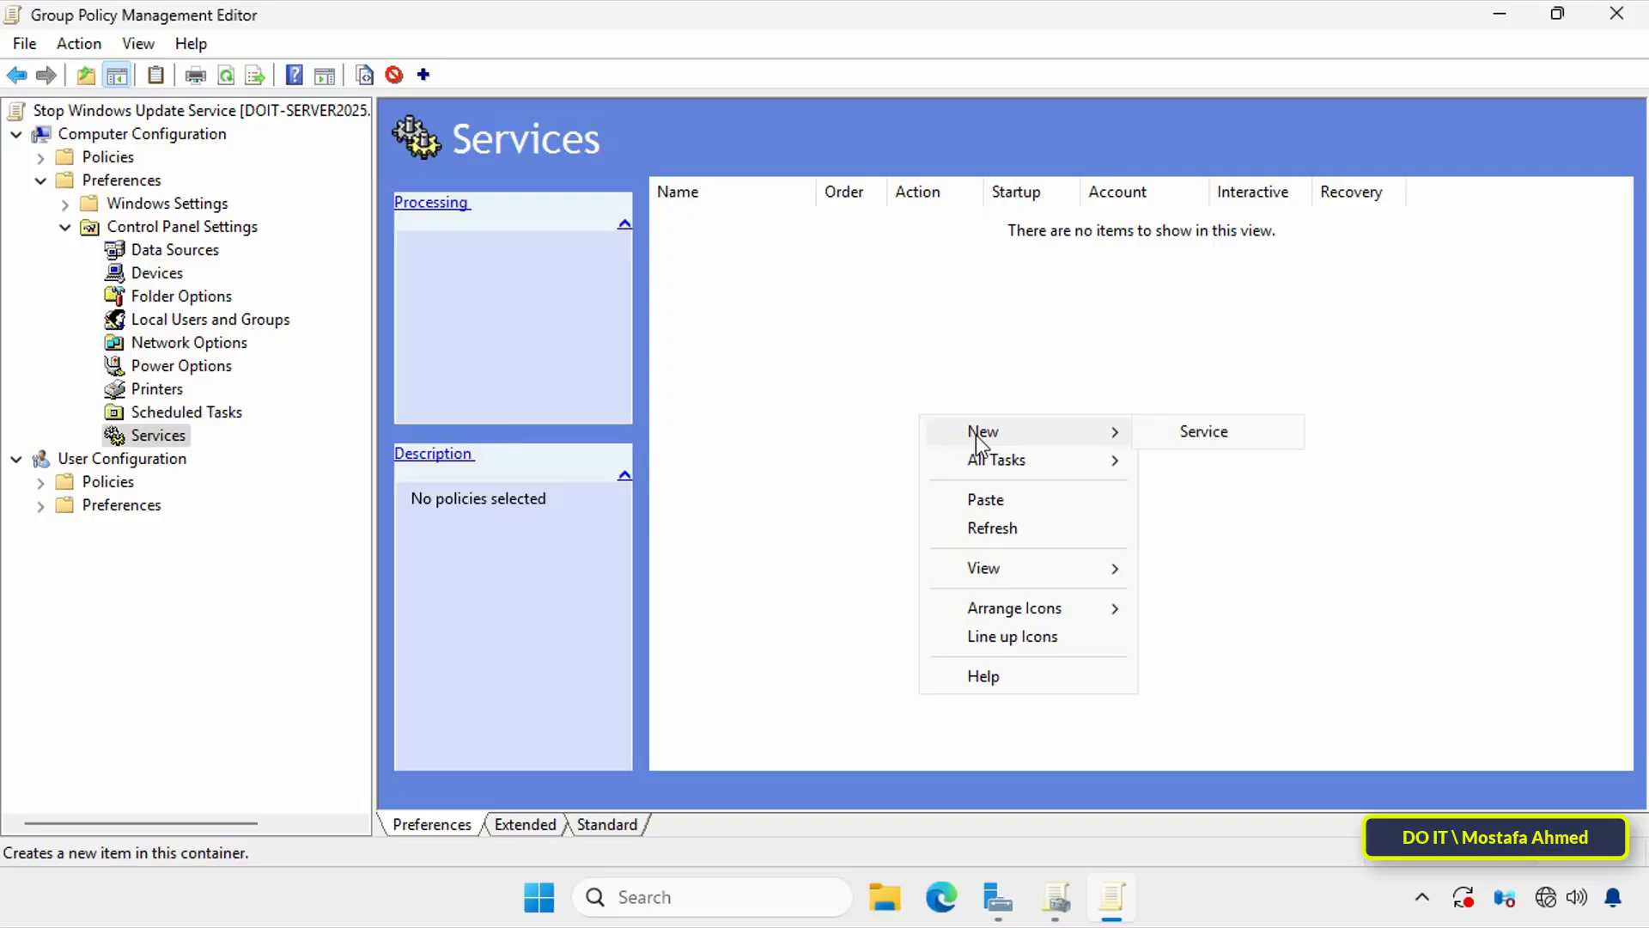
{"action": "left_click", "coordinate": [1202, 434]}
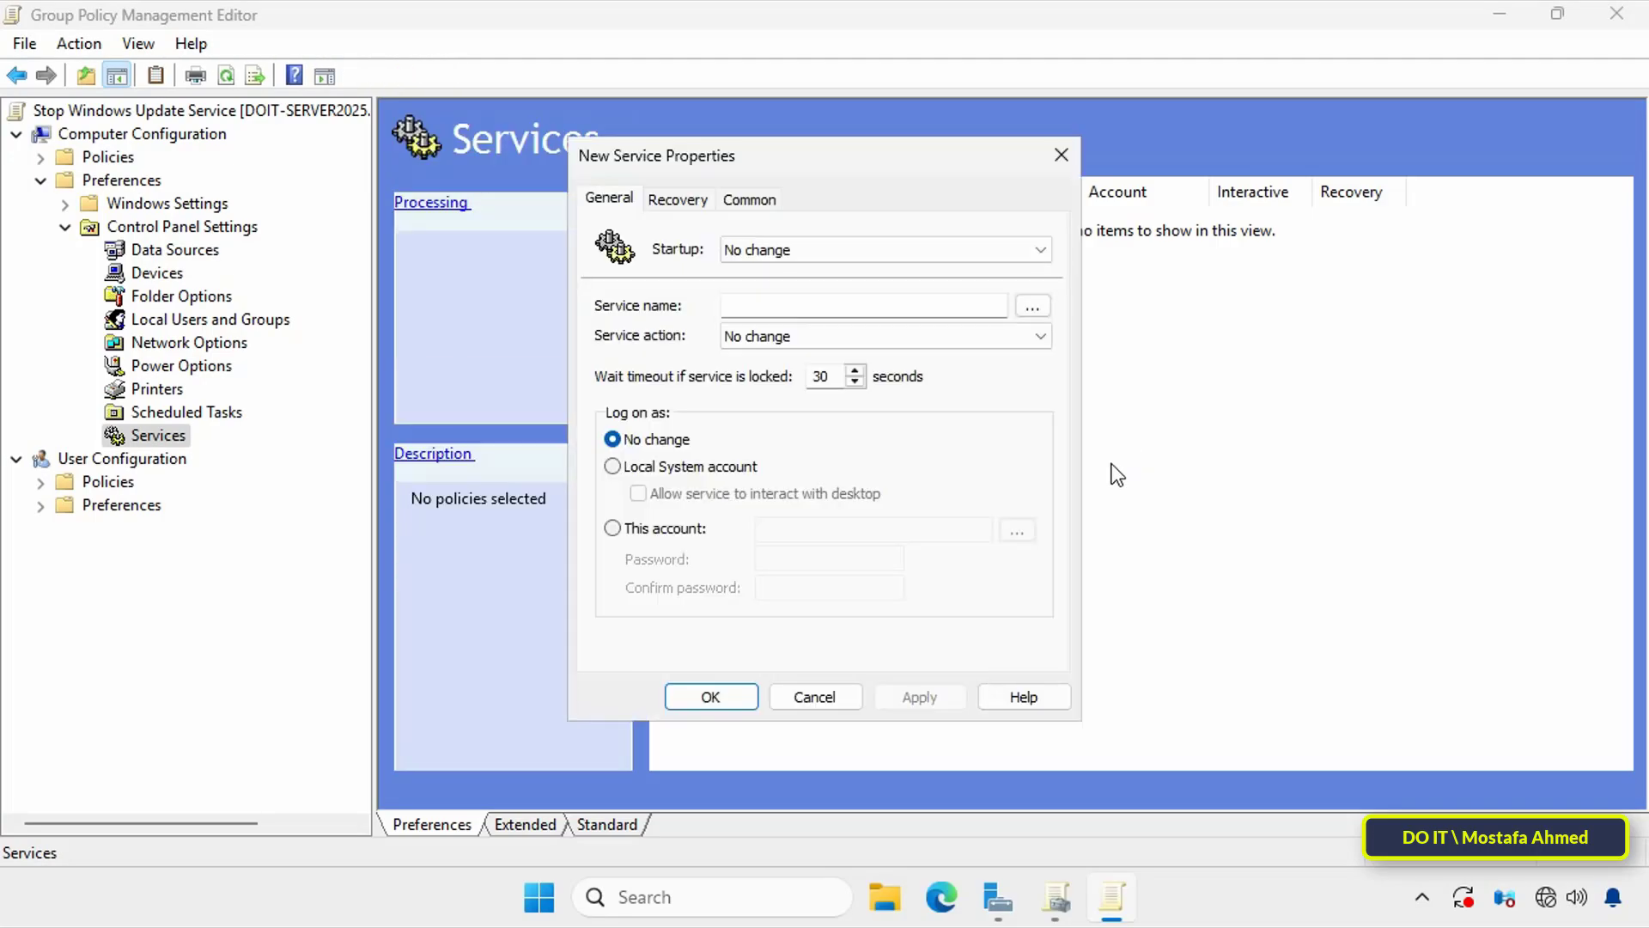
{"action": "left_click_drag", "start_coordinate": [902, 174], "coordinate": [937, 120]}
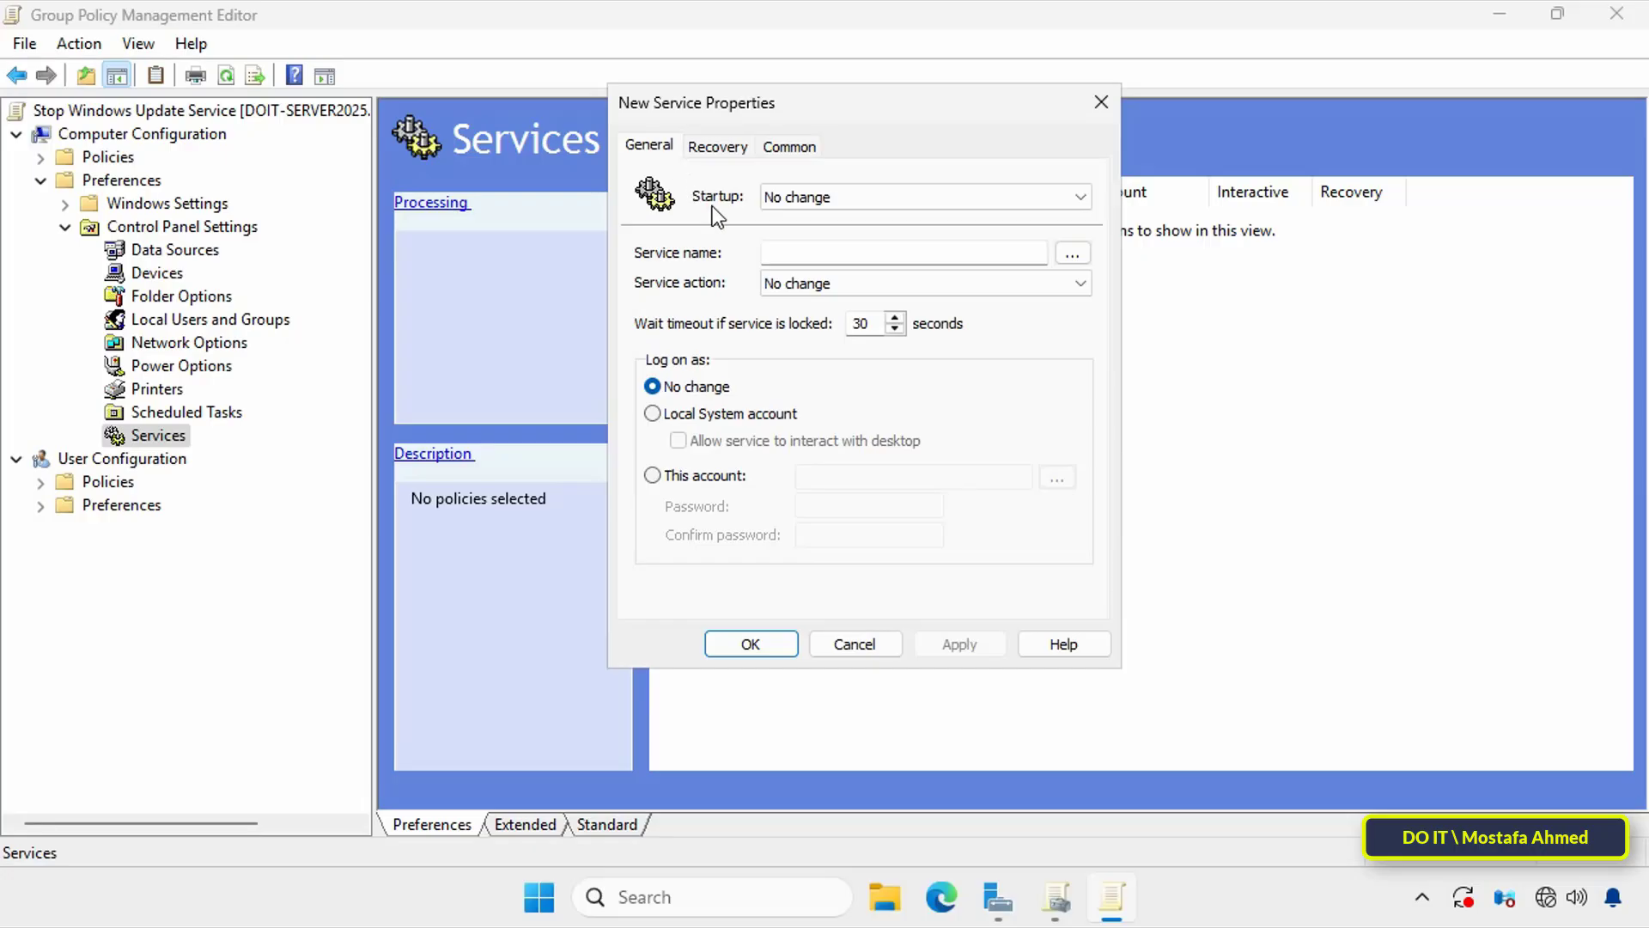
{"action": "left_click", "coordinate": [1062, 199]}
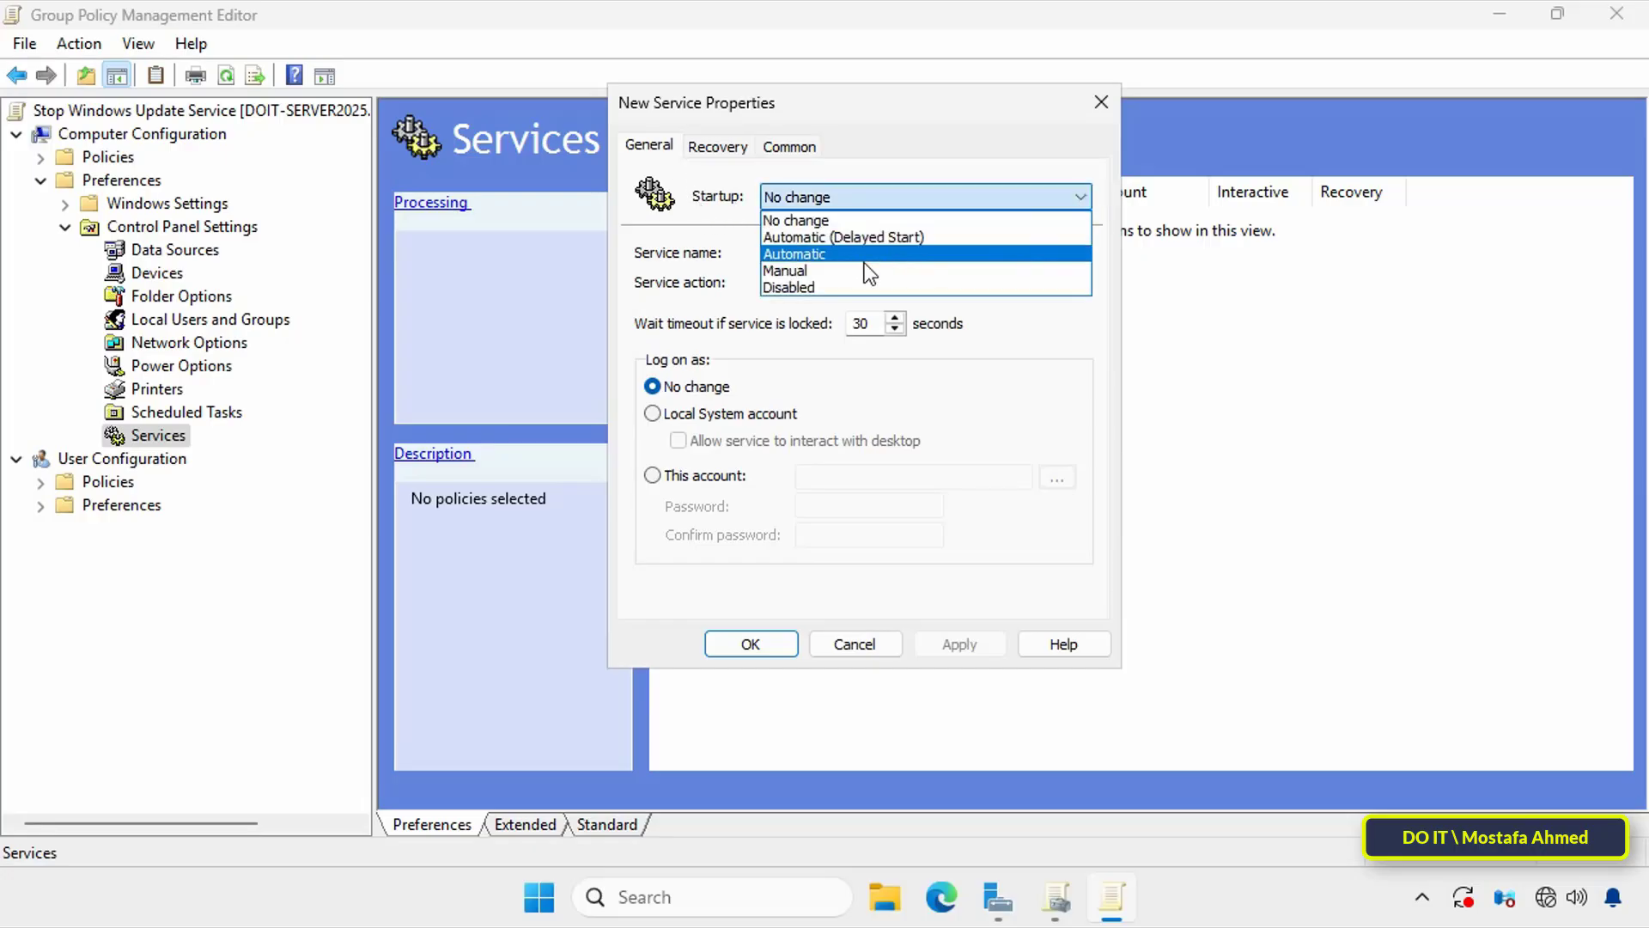
{"action": "left_click", "coordinate": [845, 286]}
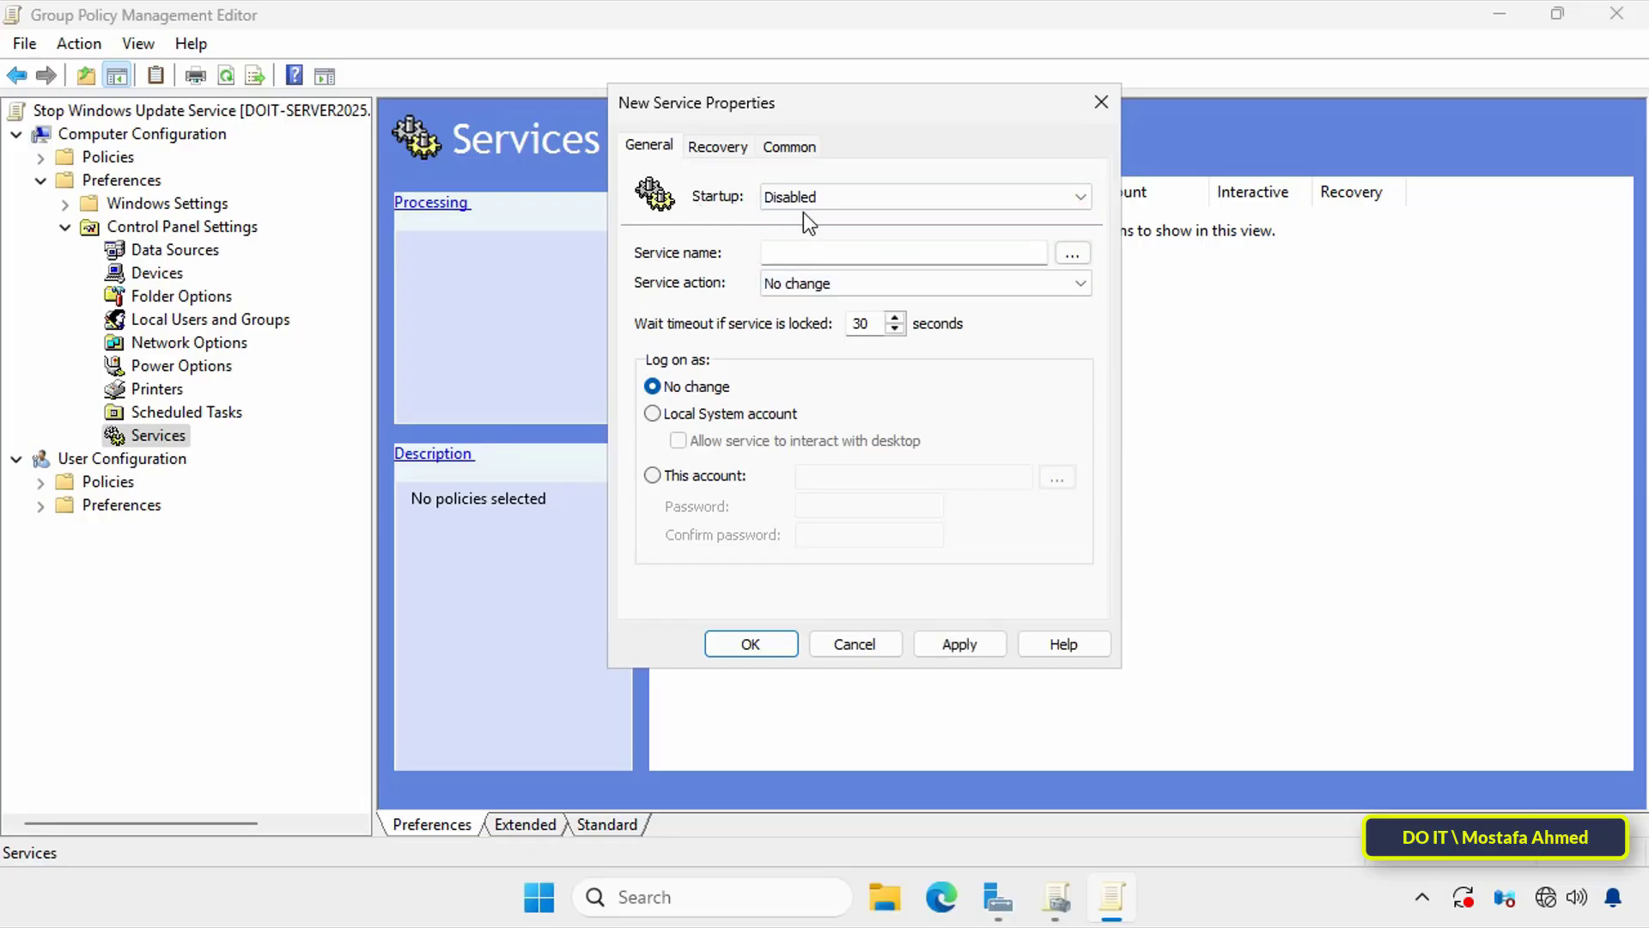
Step: Choose Windows Update (wuauserv) from the service list as the service name for the new item
{"action": "left_click", "coordinate": [1072, 254]}
{"action": "scroll", "coordinate": [1028, 450], "scroll_direction": "down", "scroll_amount": 20}
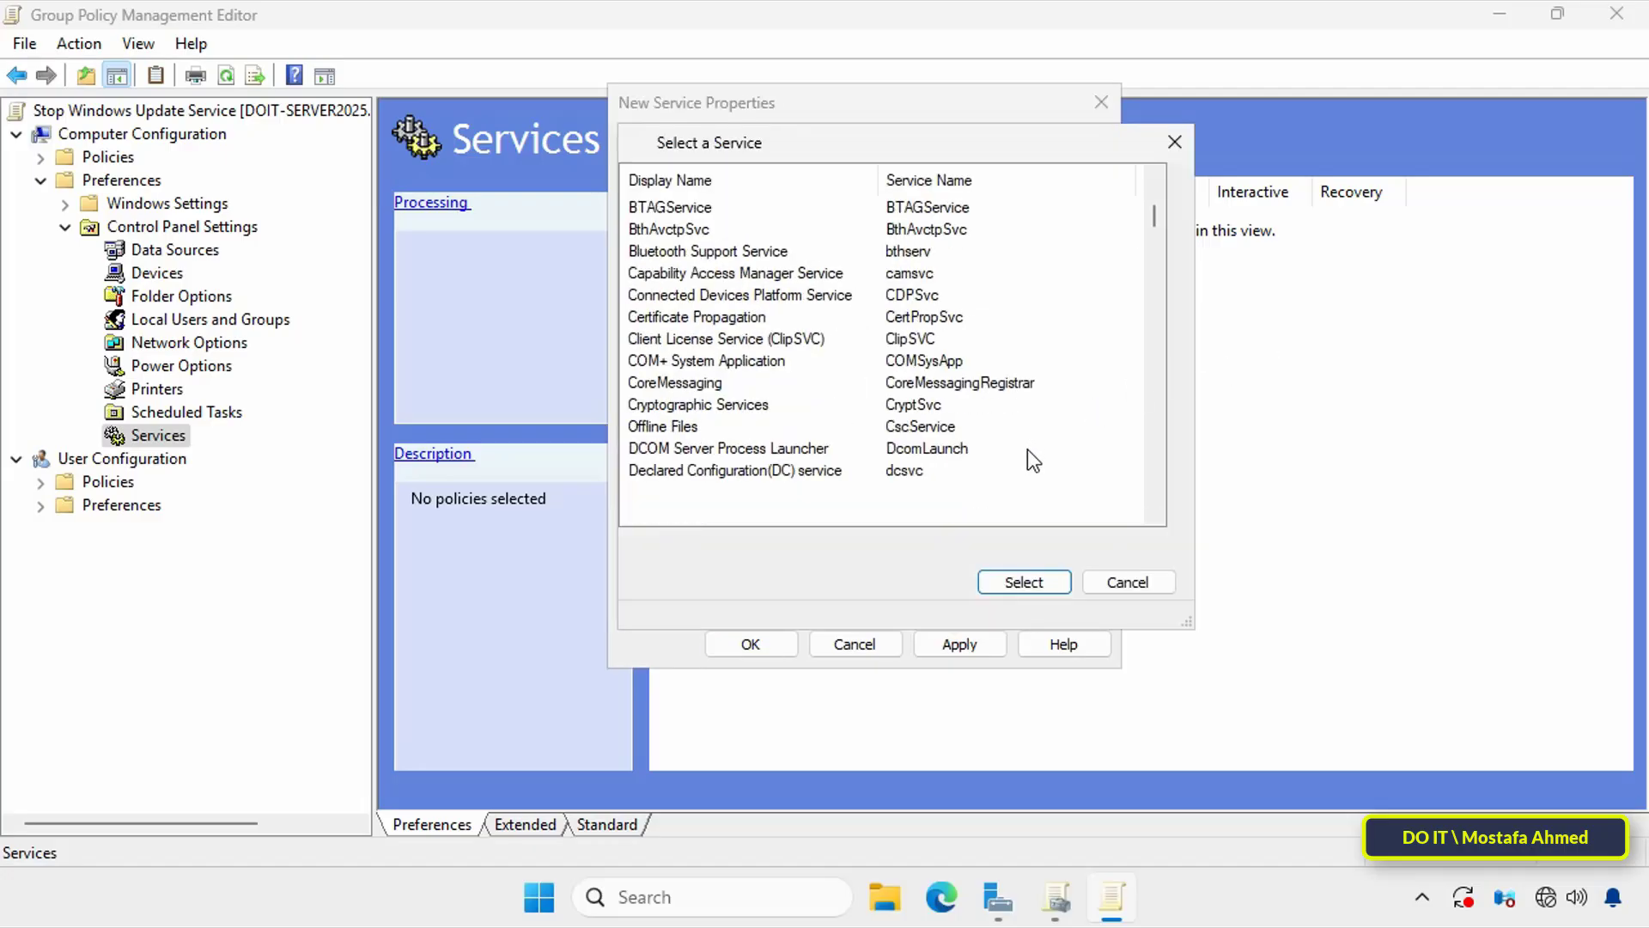
{"action": "left_click", "coordinate": [942, 357]}
{"action": "scroll", "coordinate": [945, 349], "scroll_direction": "down", "scroll_amount": 8}
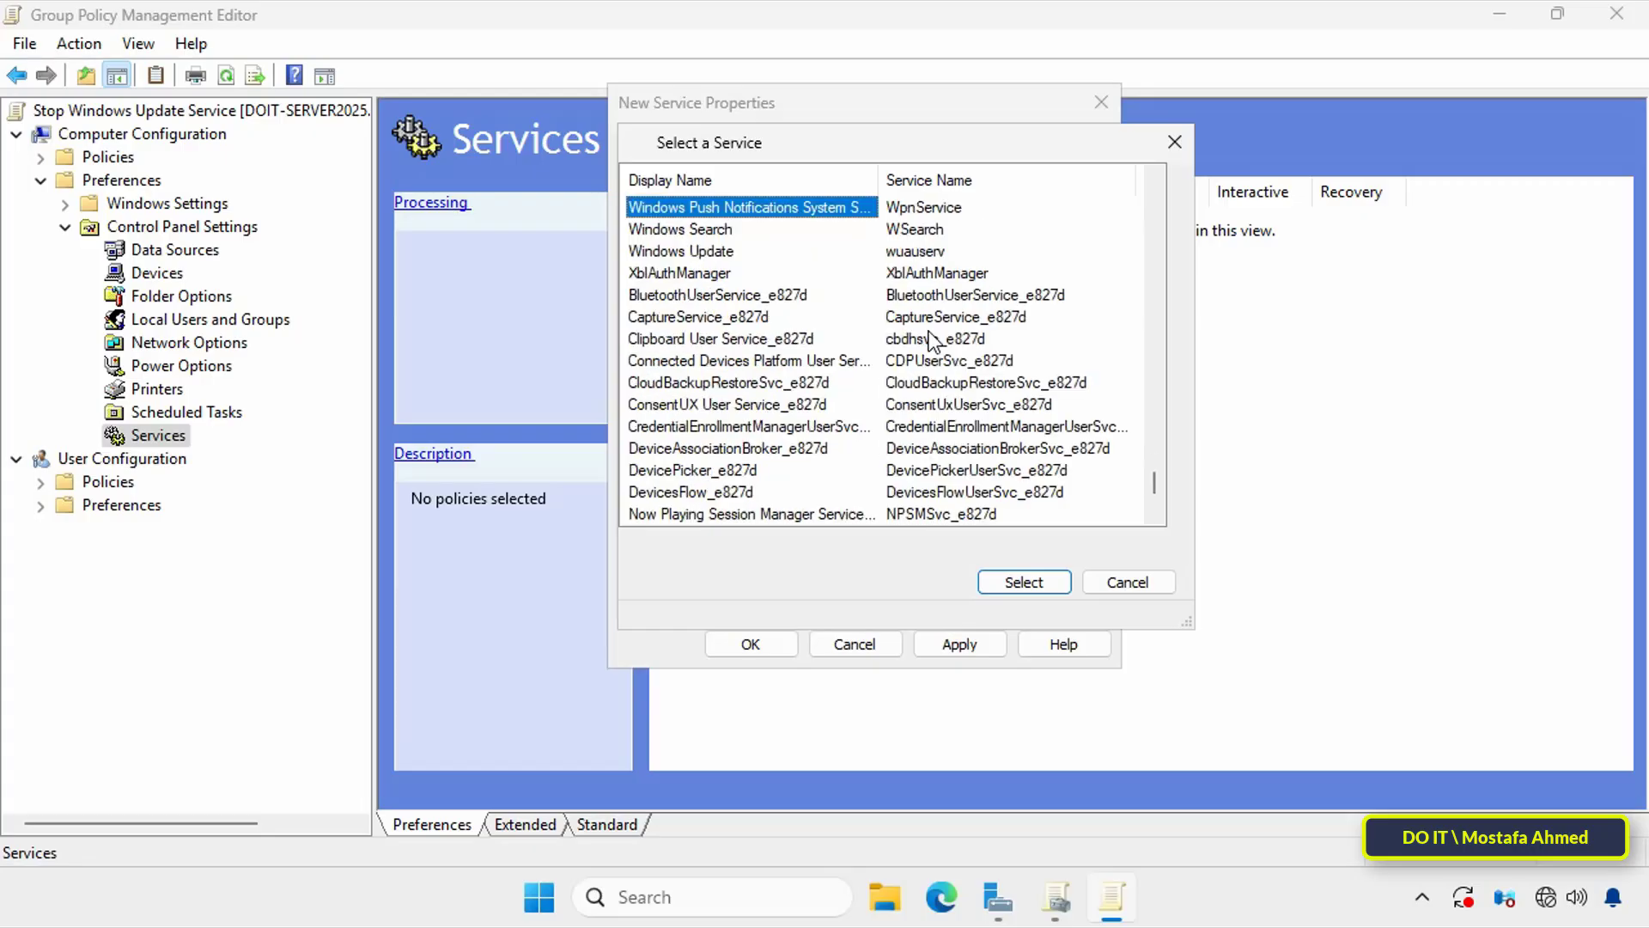
{"action": "left_click", "coordinate": [730, 251]}
{"action": "left_click", "coordinate": [1025, 582]}
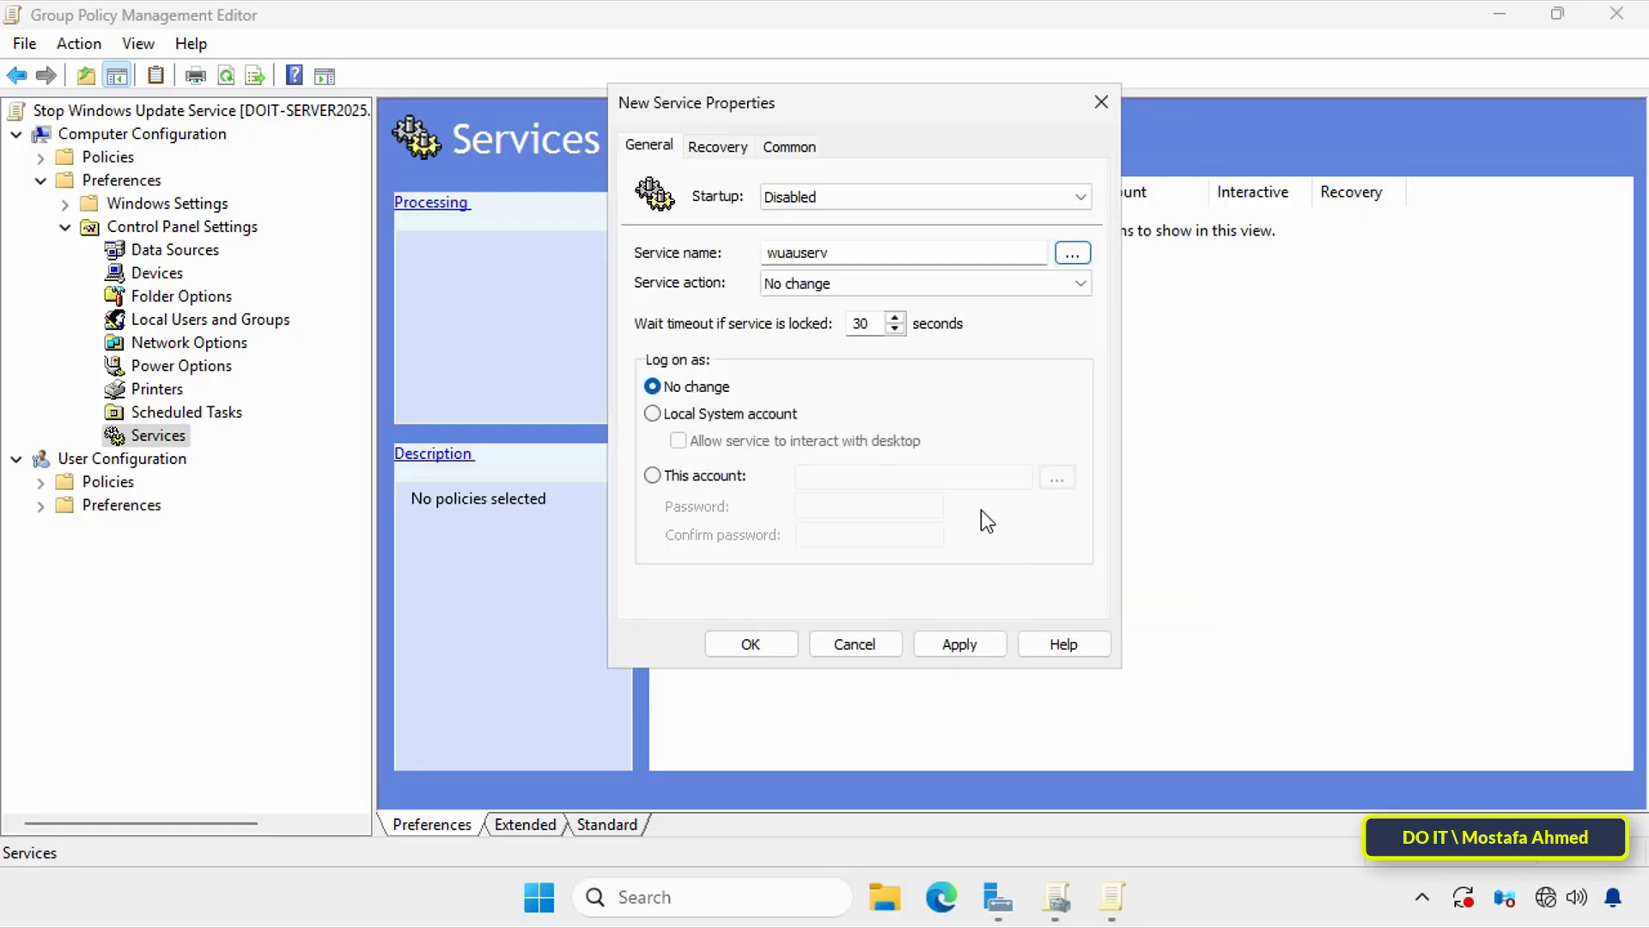
Step: Set the service action to Stop service and the wait timeout to 0 seconds, and save the new wuauserv preference item
{"action": "left_click", "coordinate": [1080, 281]}
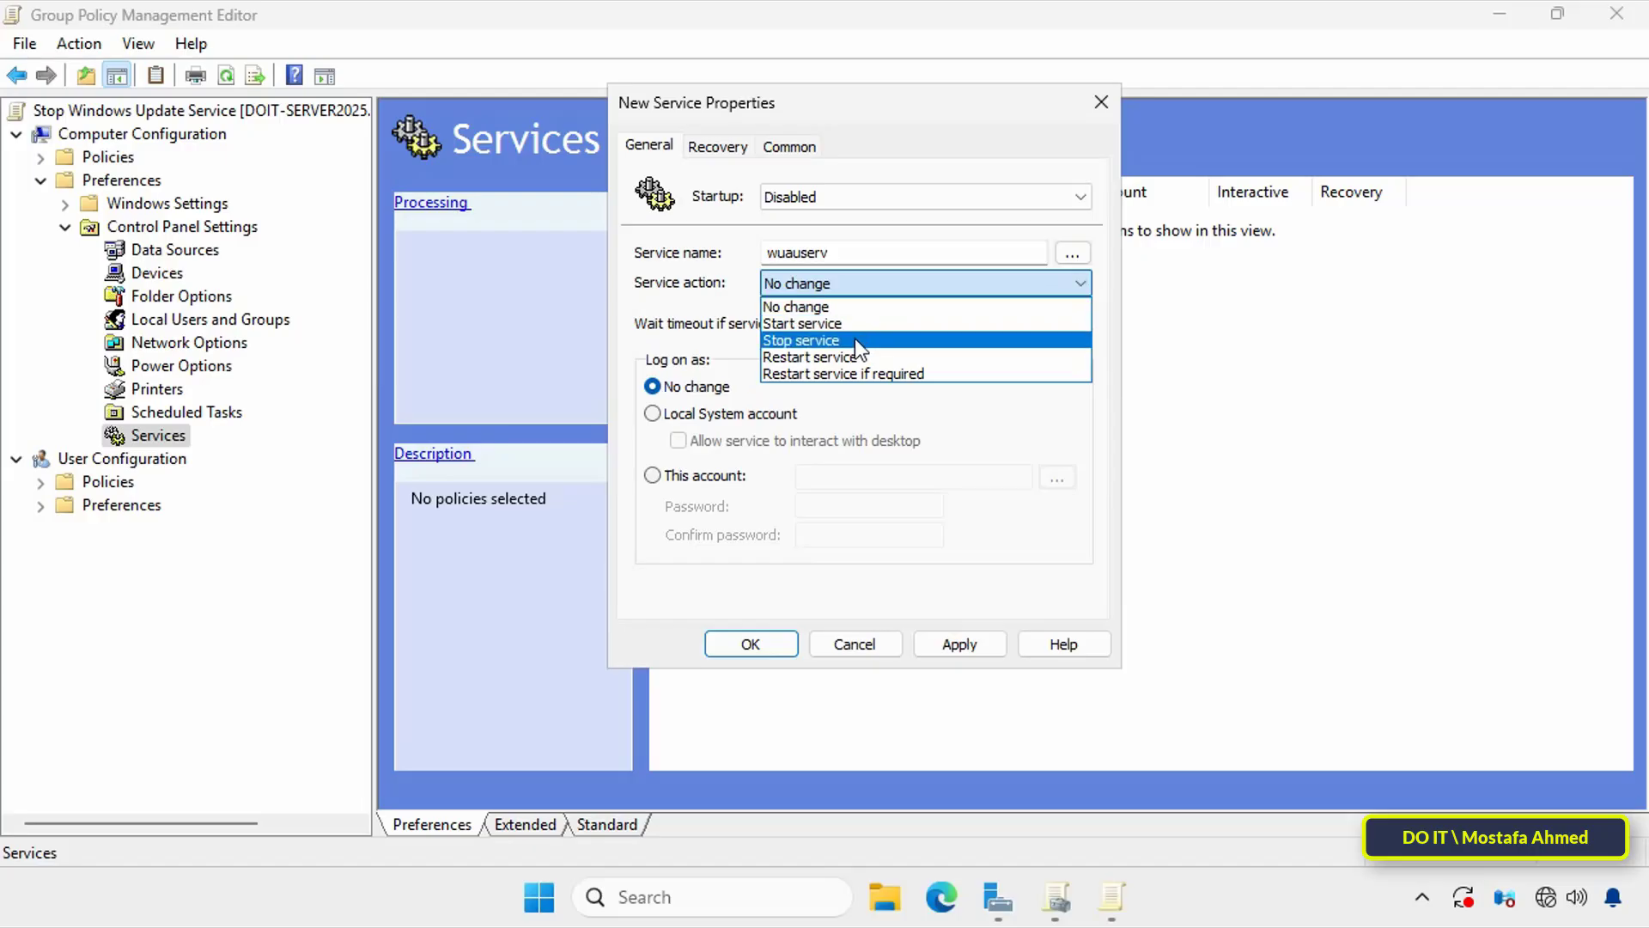
{"action": "left_click", "coordinate": [824, 340]}
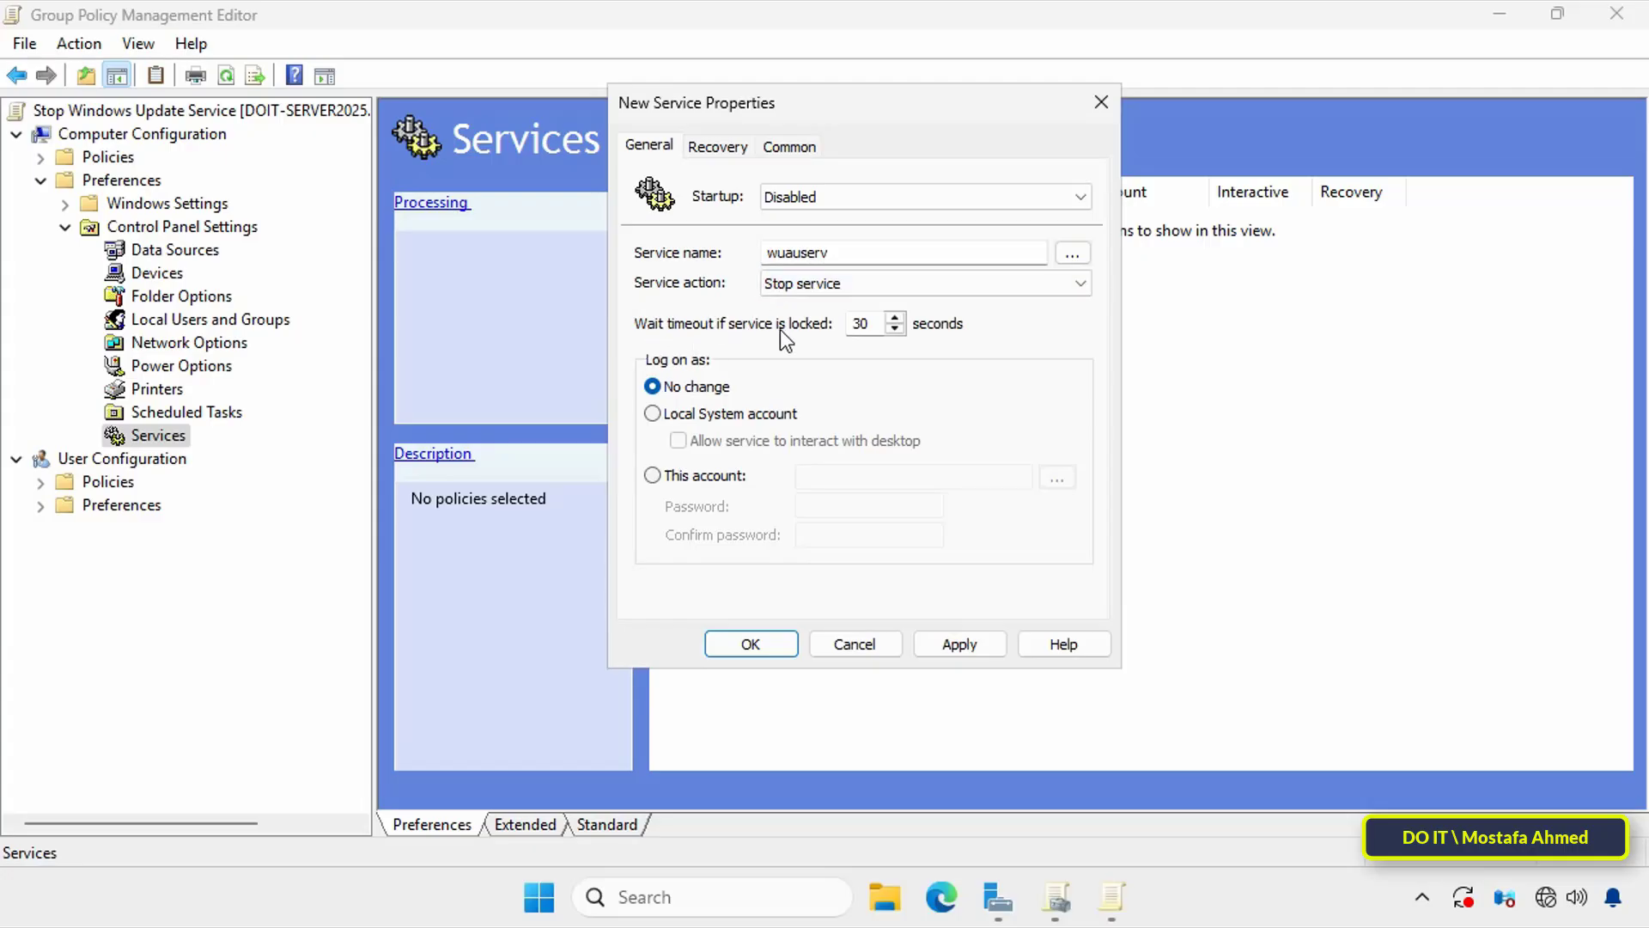
{"action": "left_click", "coordinate": [899, 332]}
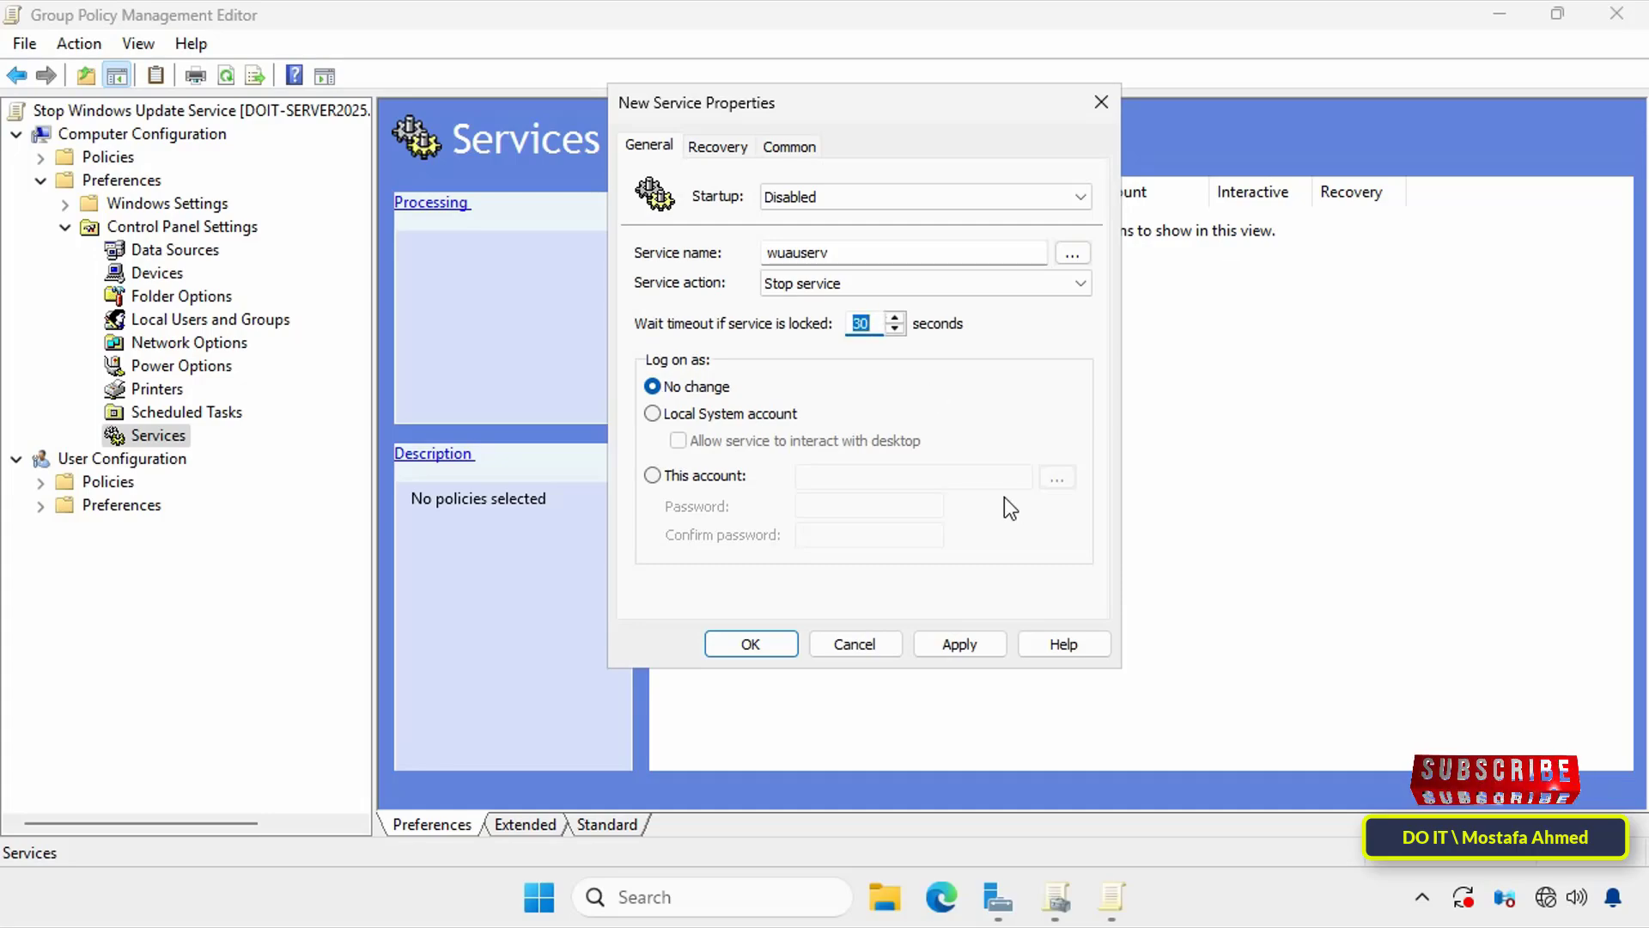
{"action": "type", "text": "0"}
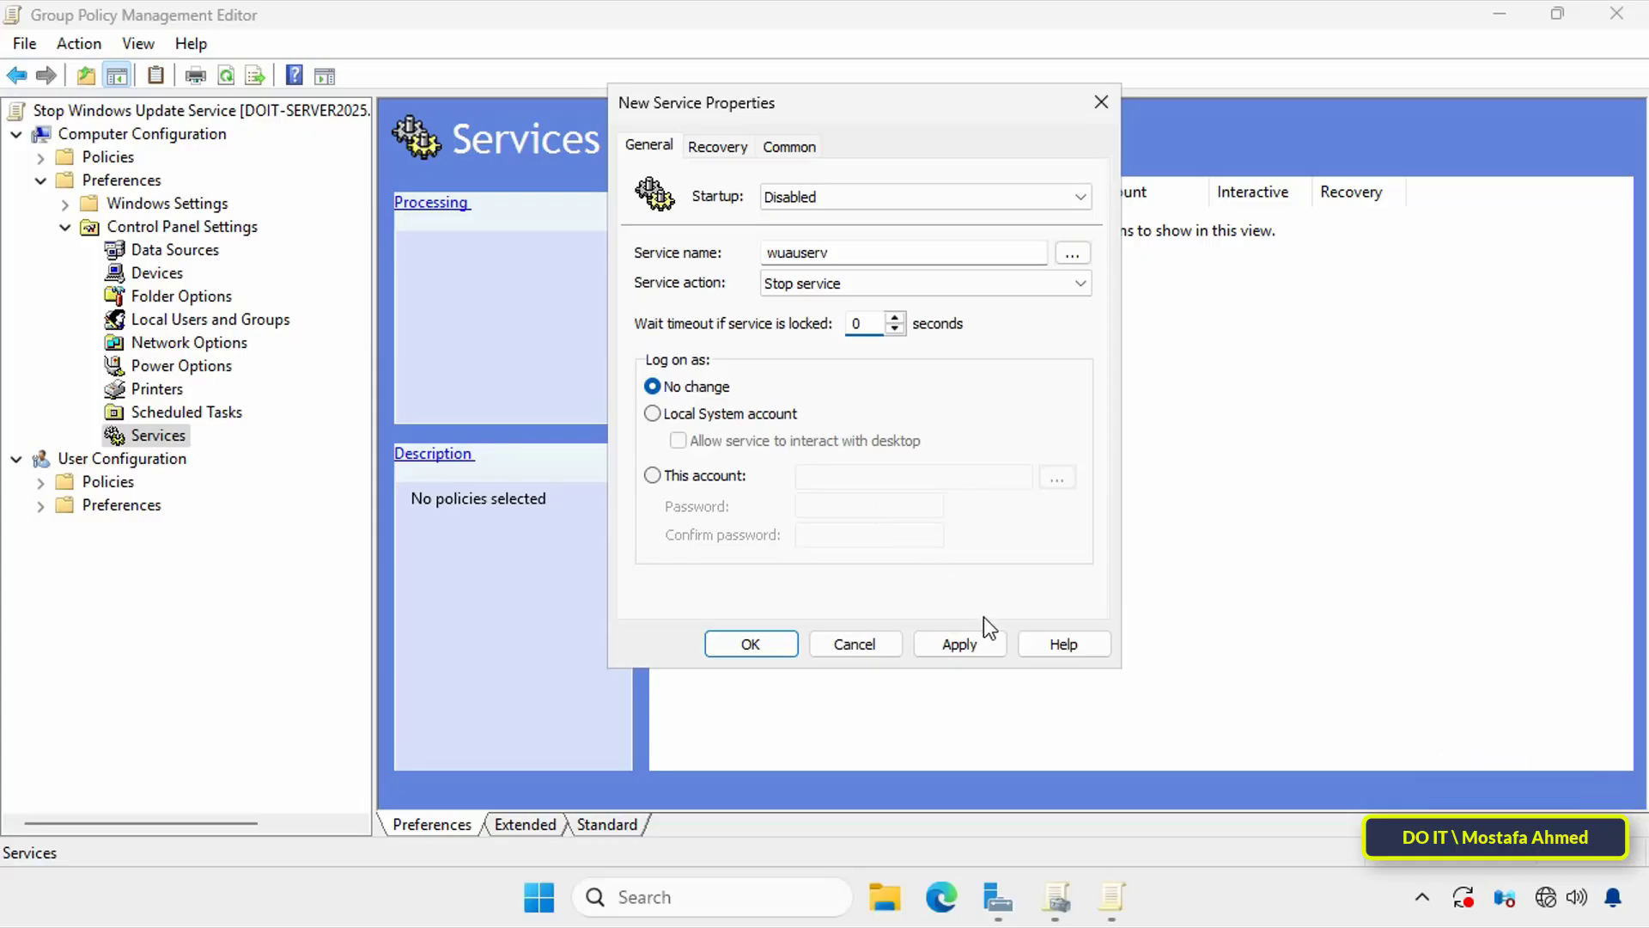
{"action": "left_click", "coordinate": [960, 643]}
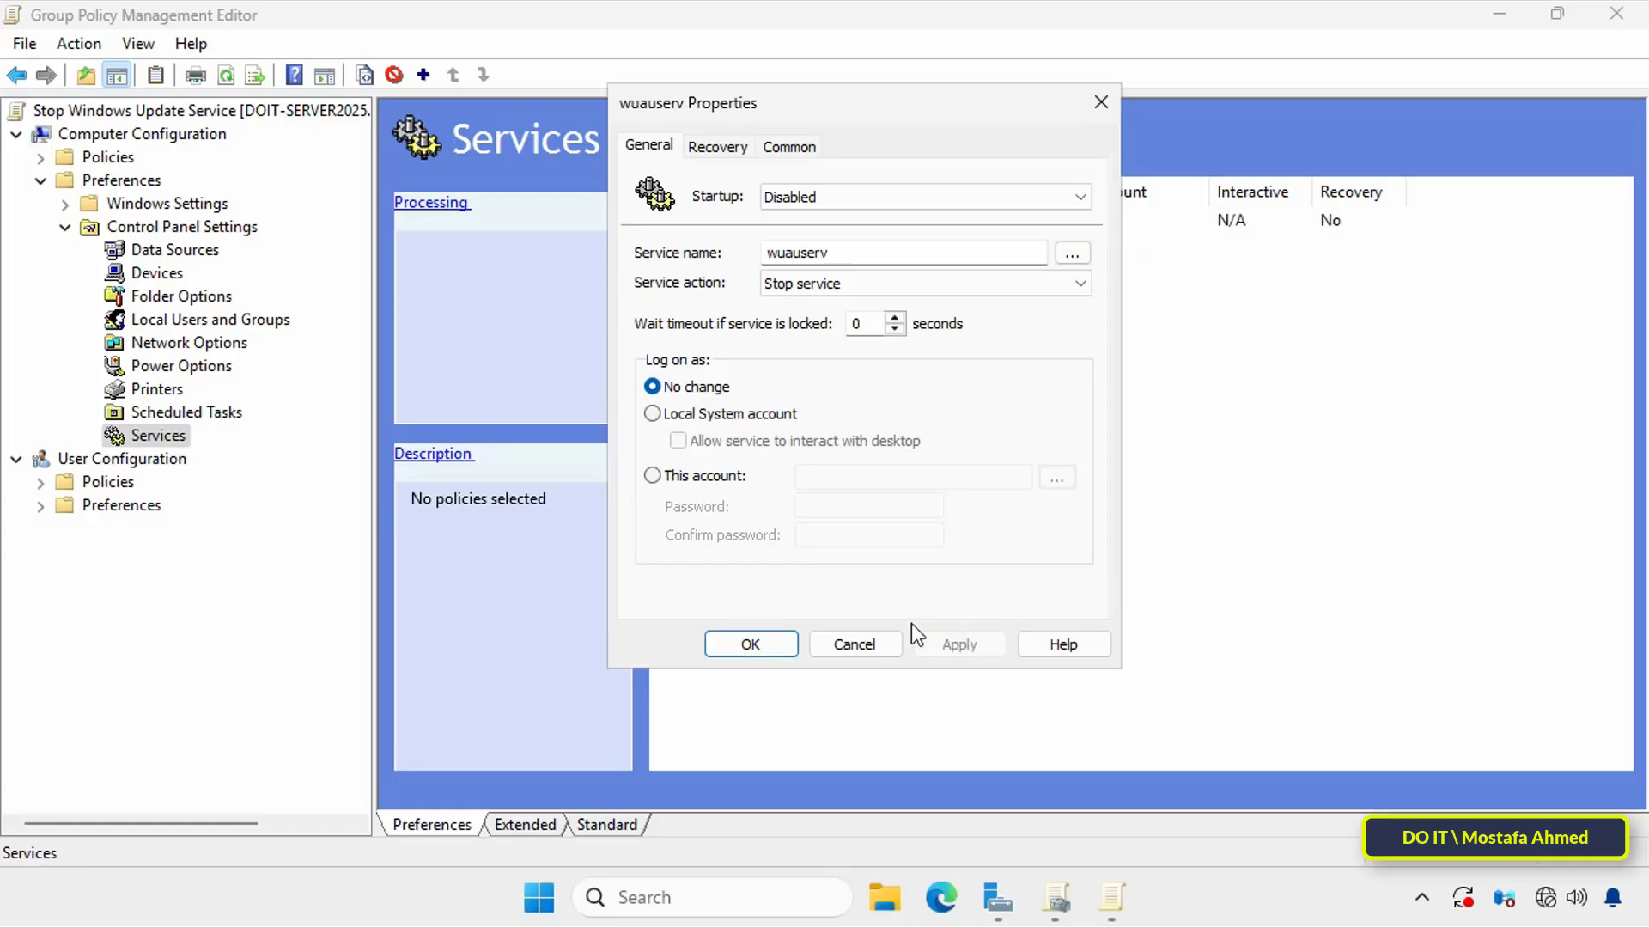
{"action": "left_click", "coordinate": [750, 644]}
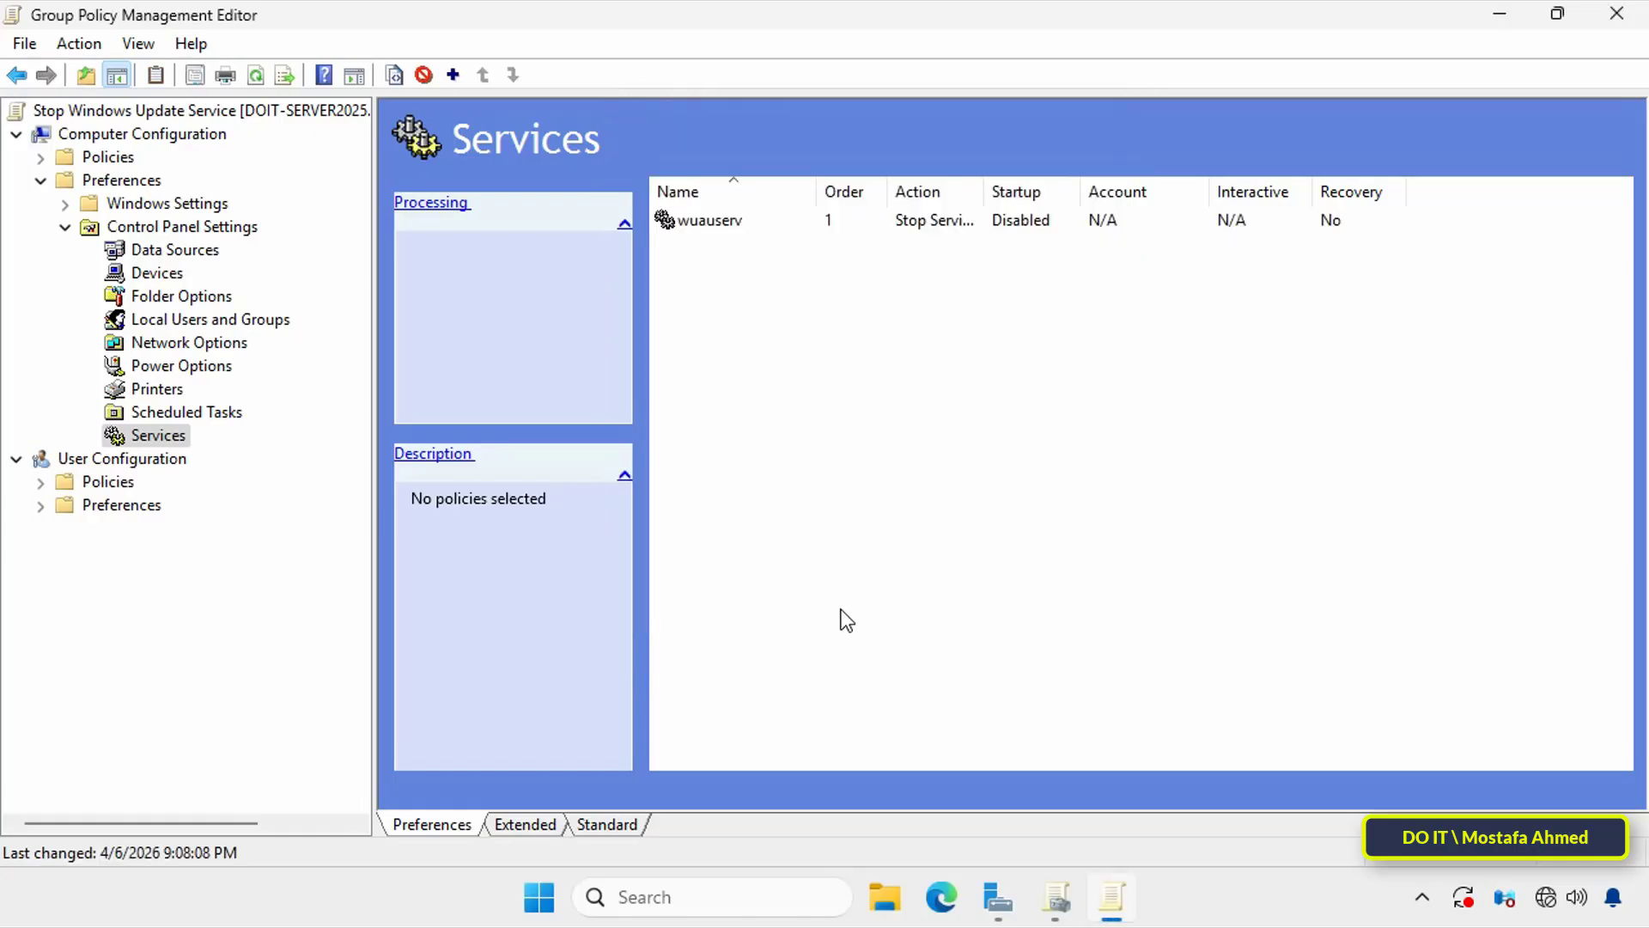
Step: Close the policy editor, select the Stop Windows Update Service GPO under Test, and close the Group Policy Management console
{"action": "left_click", "coordinate": [748, 224]}
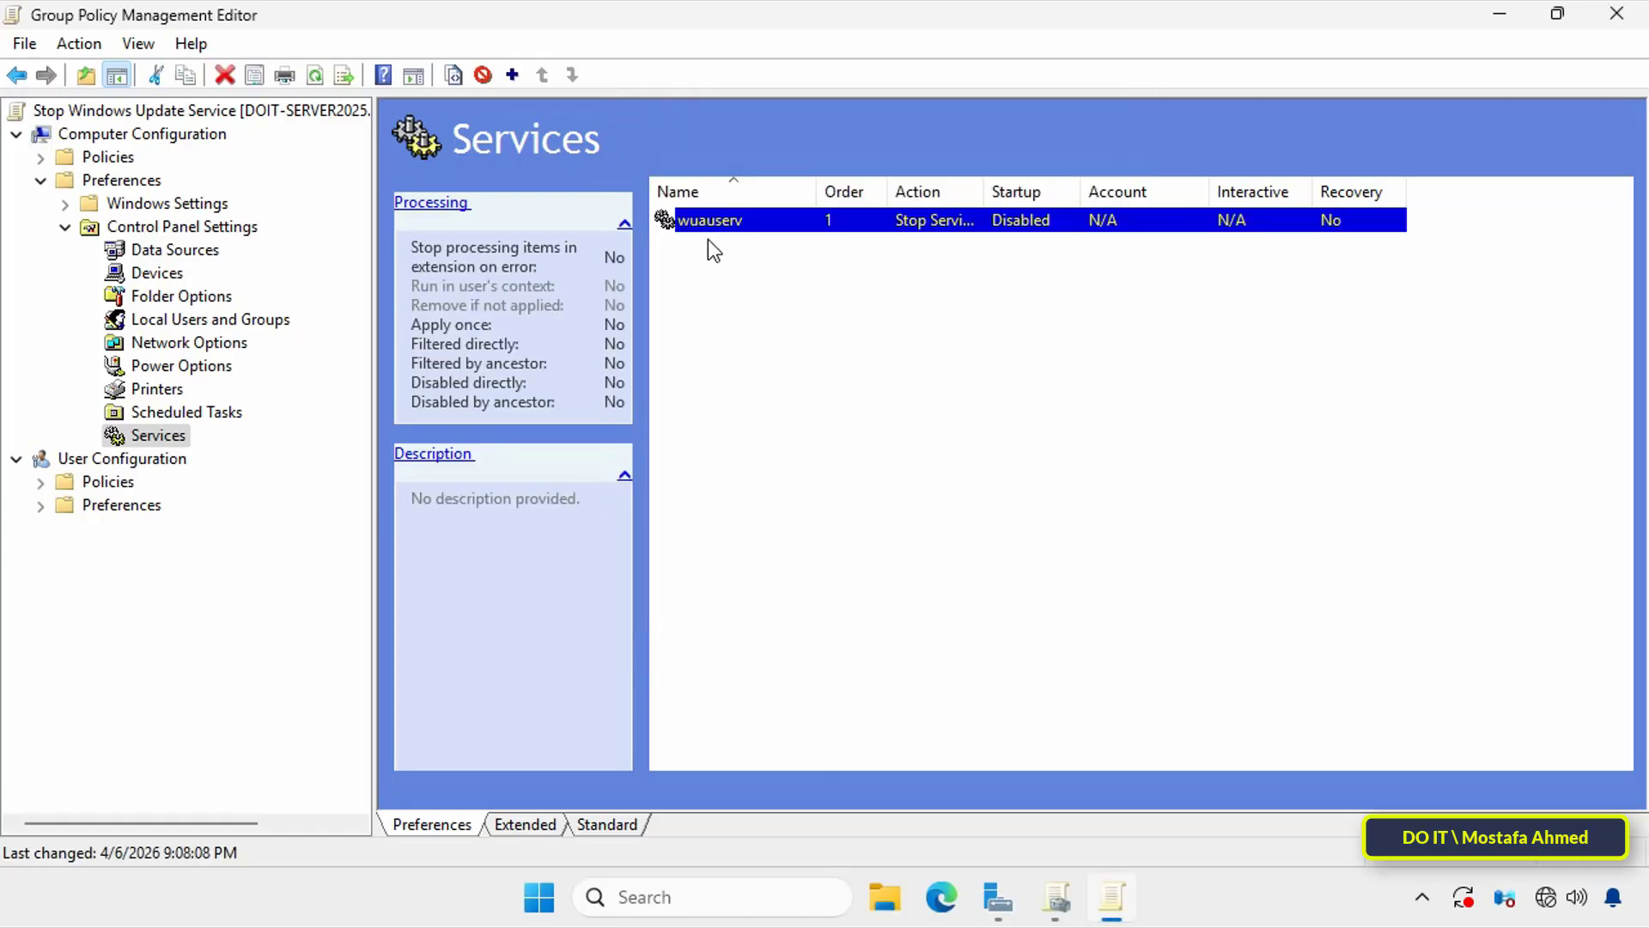
{"action": "left_click", "coordinate": [1616, 13]}
{"action": "left_click", "coordinate": [225, 552]}
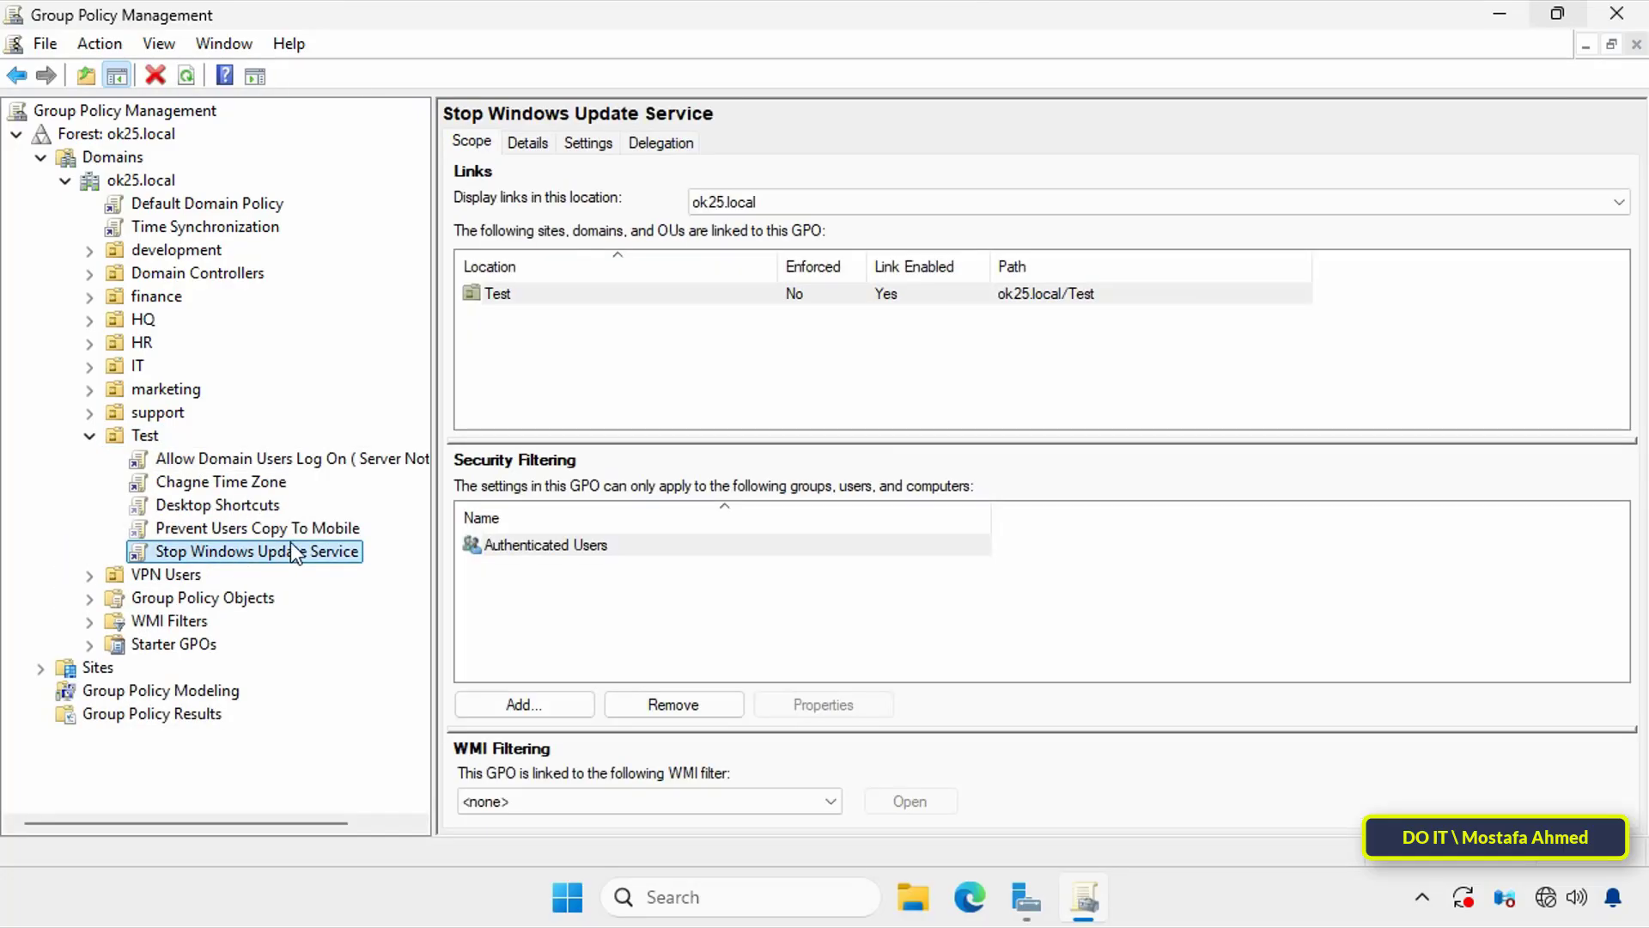
{"action": "left_click", "coordinate": [1616, 13]}
{"action": "left_click", "coordinate": [1498, 17]}
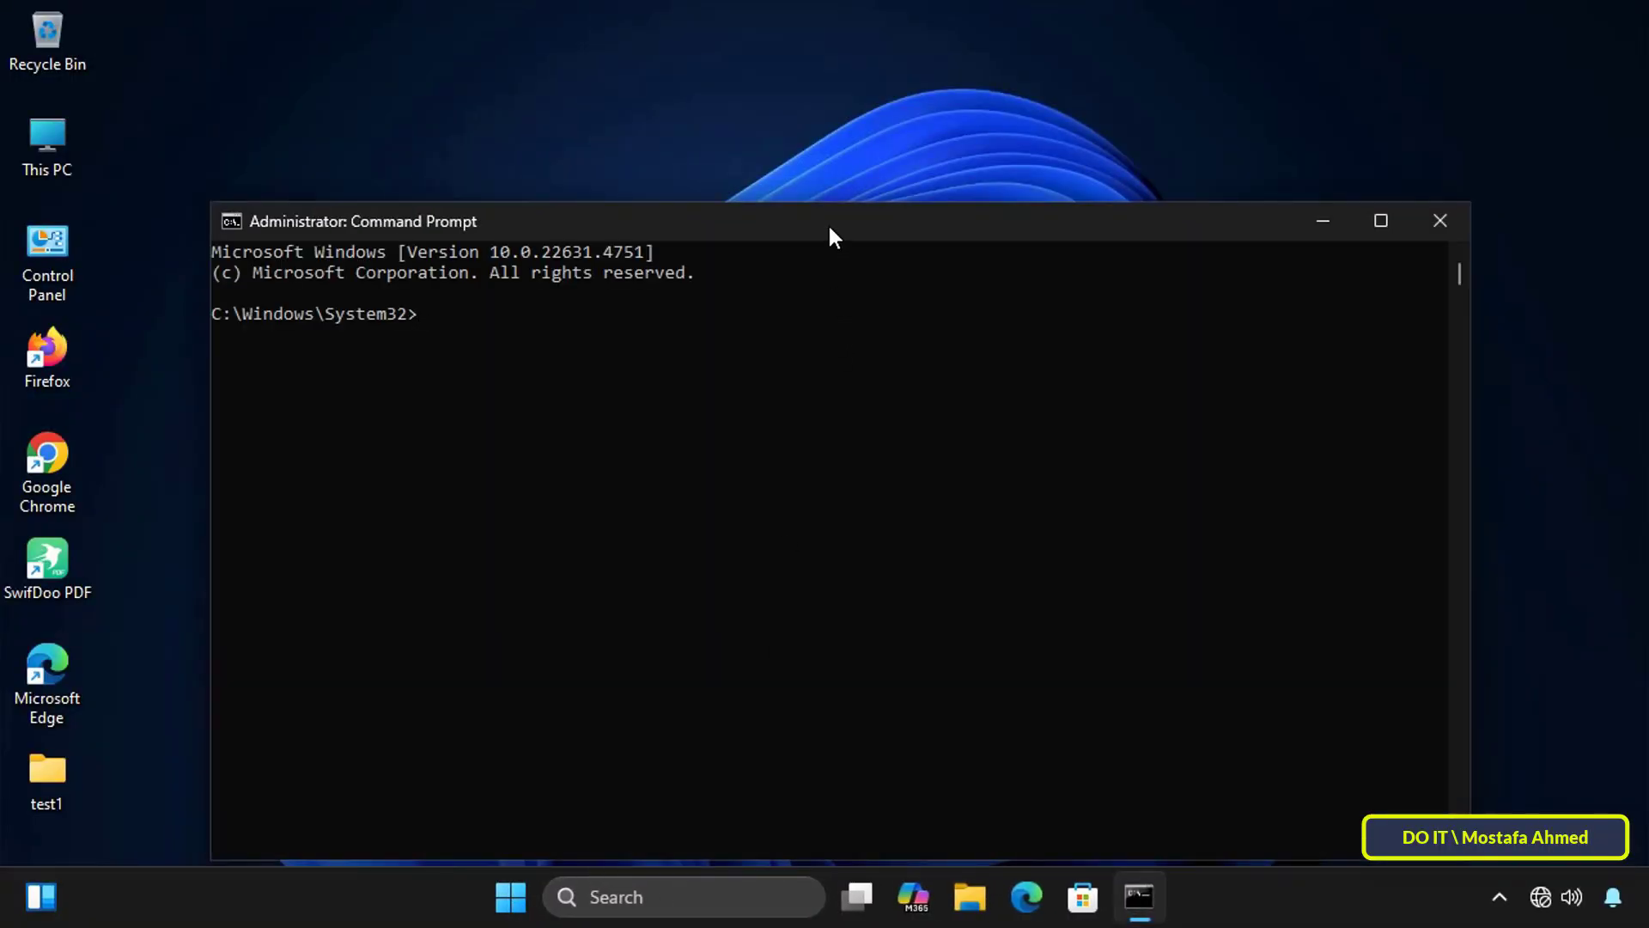
Step: On the client computer, run gpupdate /force in the administrator Command Prompt and close the prompt once the update finishes
{"action": "left_click_drag", "start_coordinate": [828, 225], "coordinate": [818, 74]}
{"action": "type", "text": "gp"}
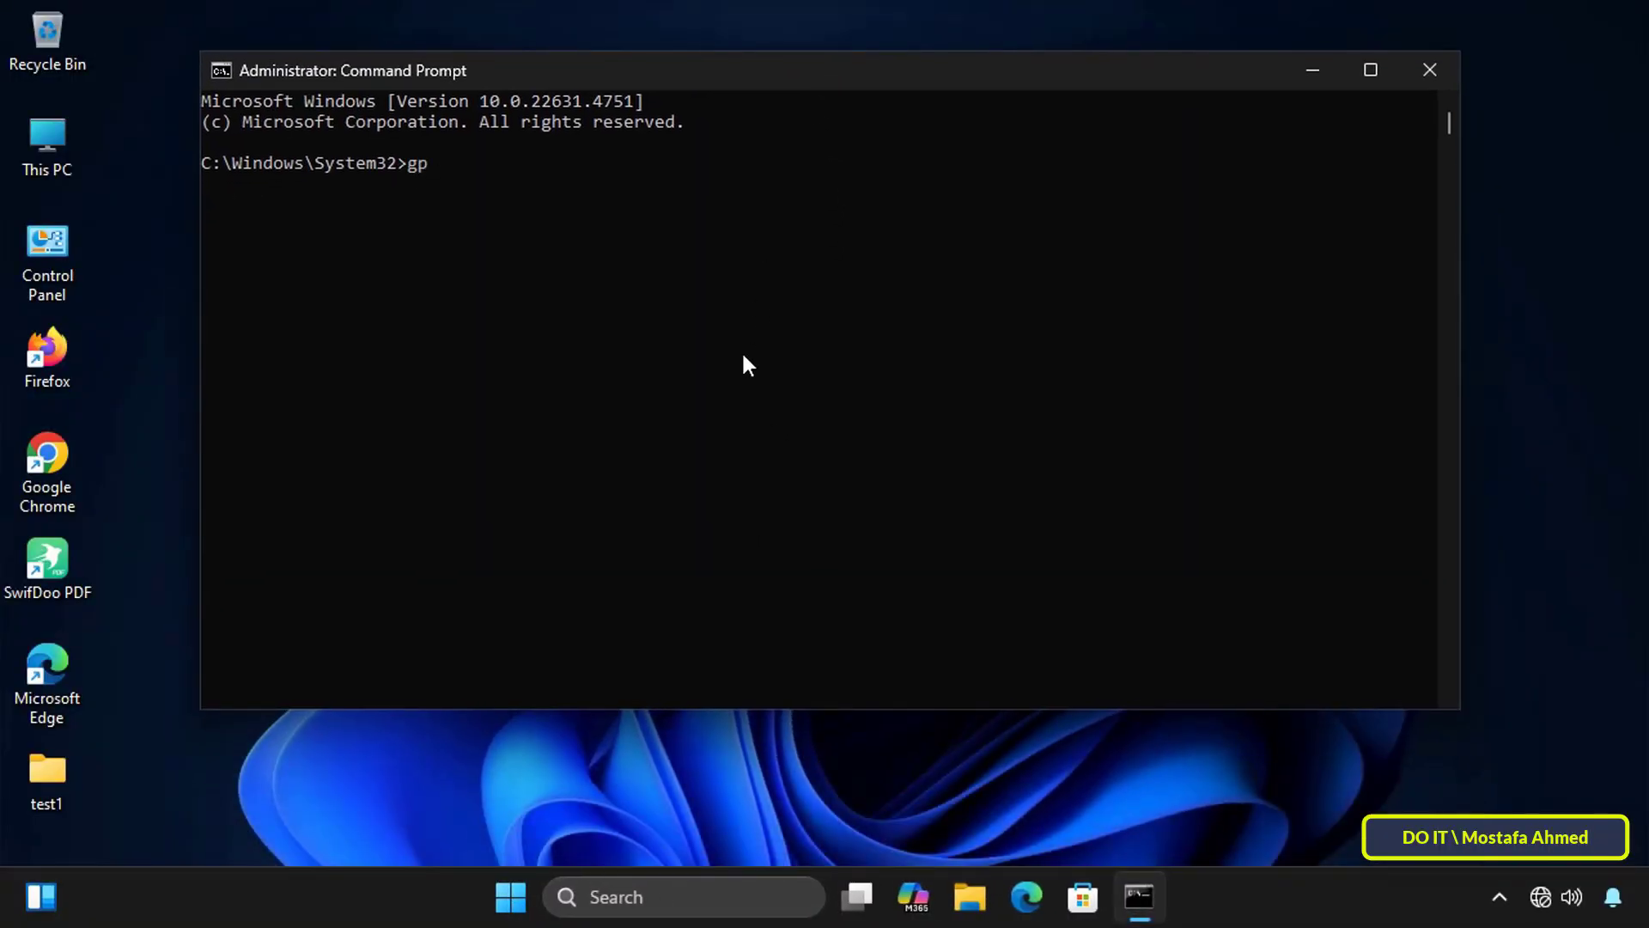
{"action": "type", "text": "update /force"}
{"action": "key", "text": "Return"}
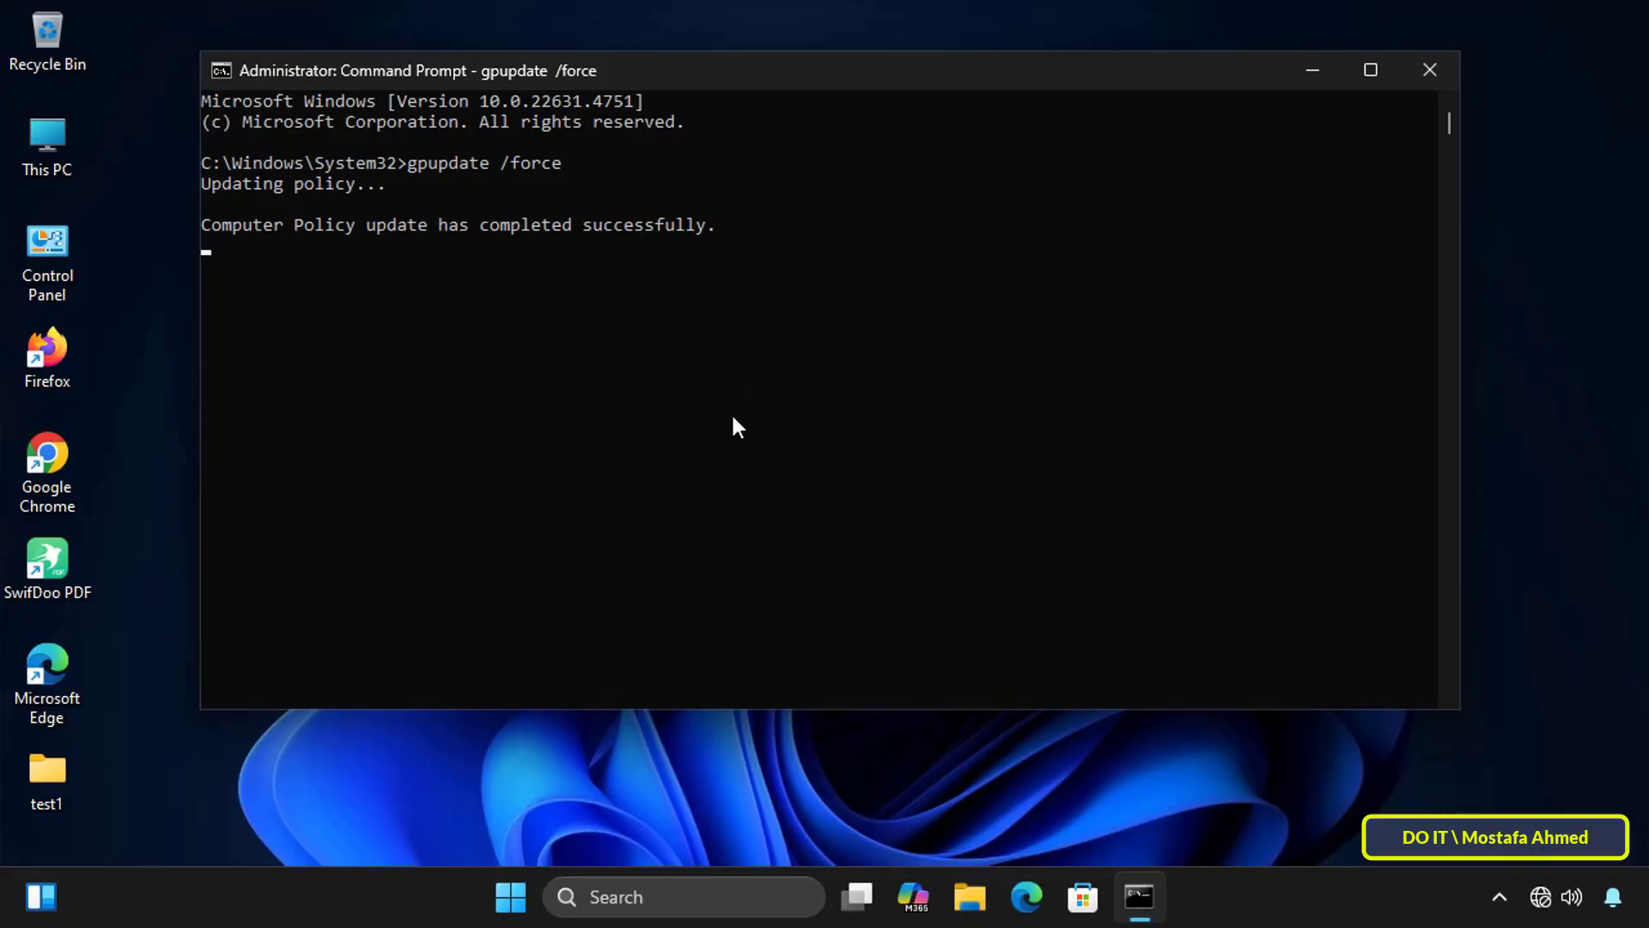
{"action": "left_click_drag", "start_coordinate": [532, 246], "coordinate": [650, 246]}
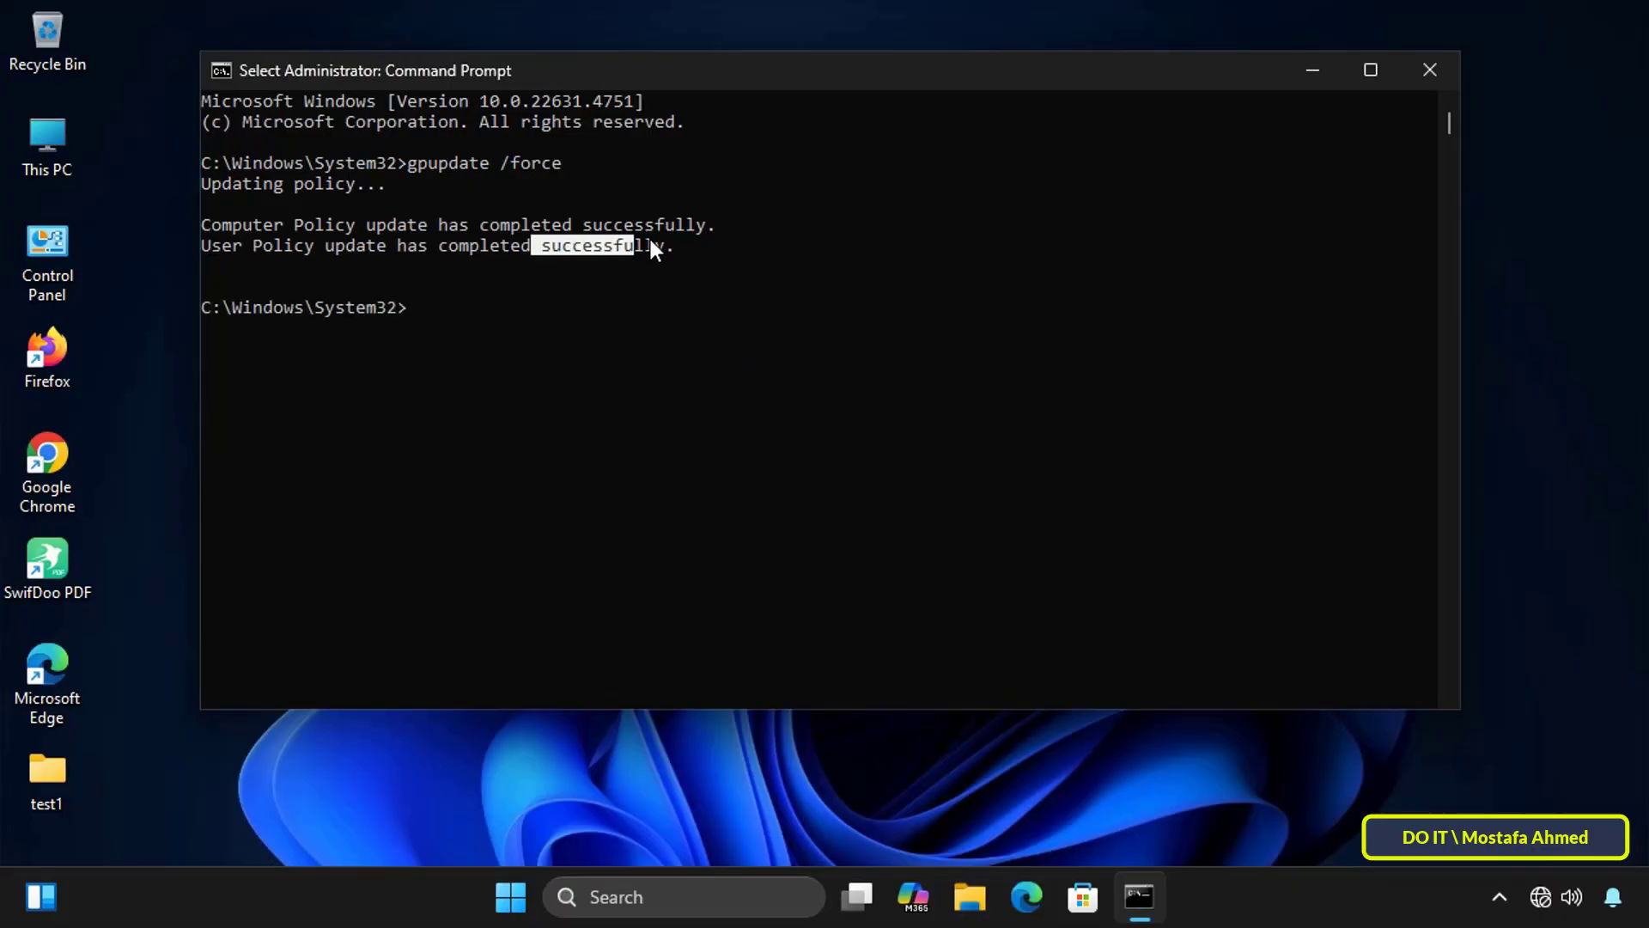
{"action": "left_click", "coordinate": [1429, 68]}
Step: Restart the client computer
{"action": "left_click", "coordinate": [539, 895]}
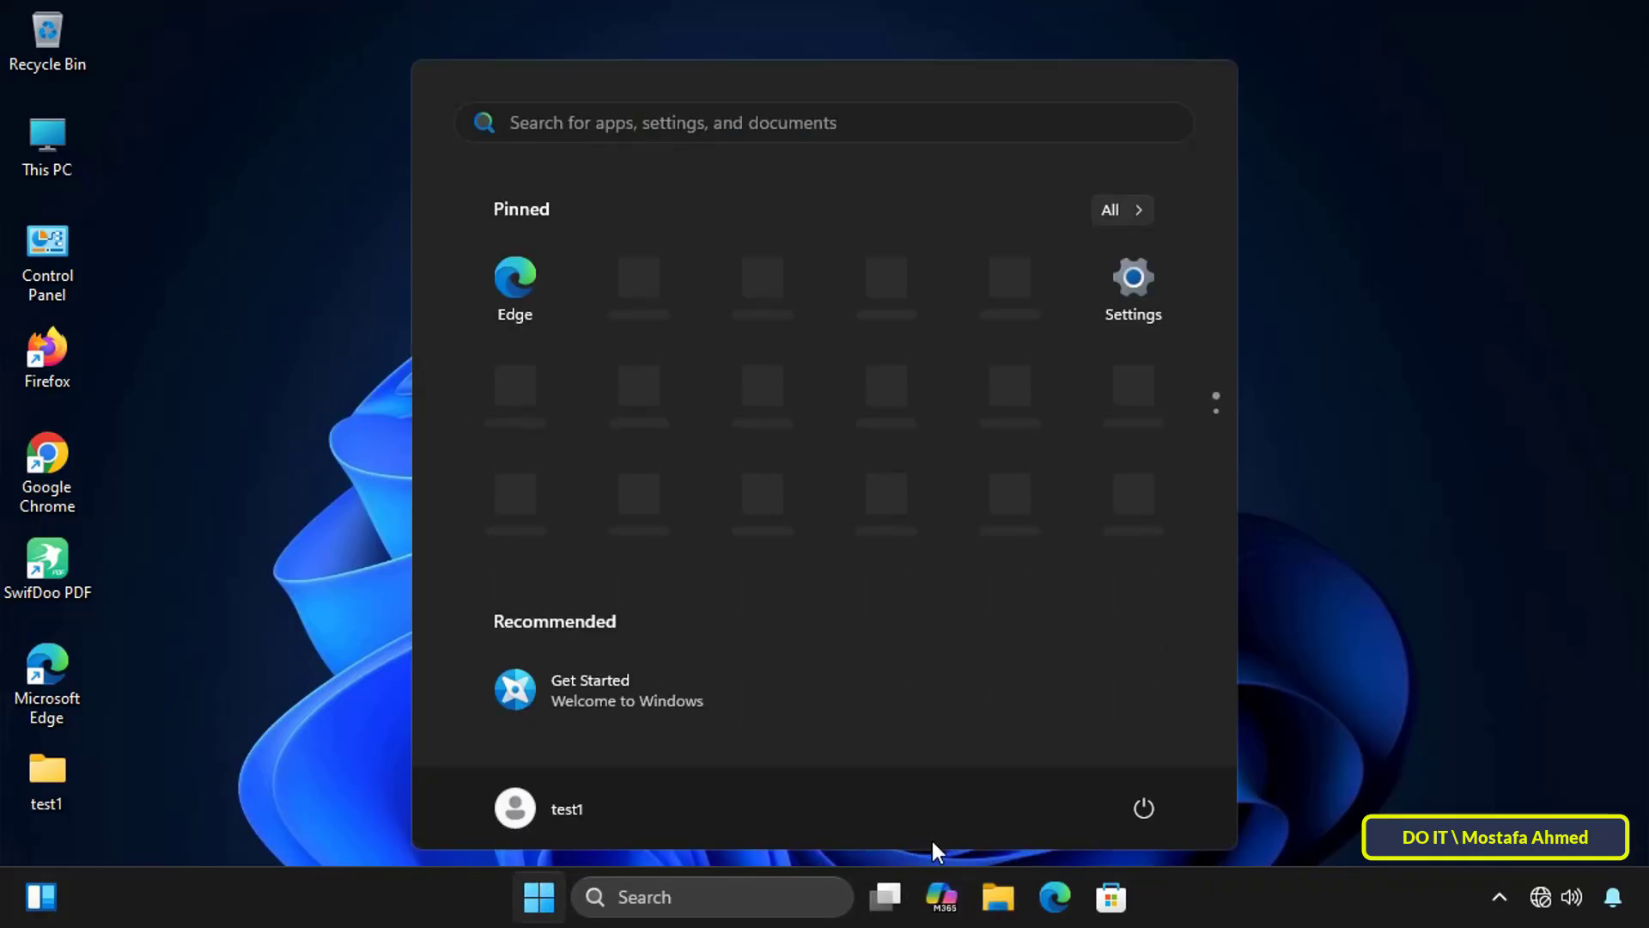
{"action": "left_click", "coordinate": [1144, 814]}
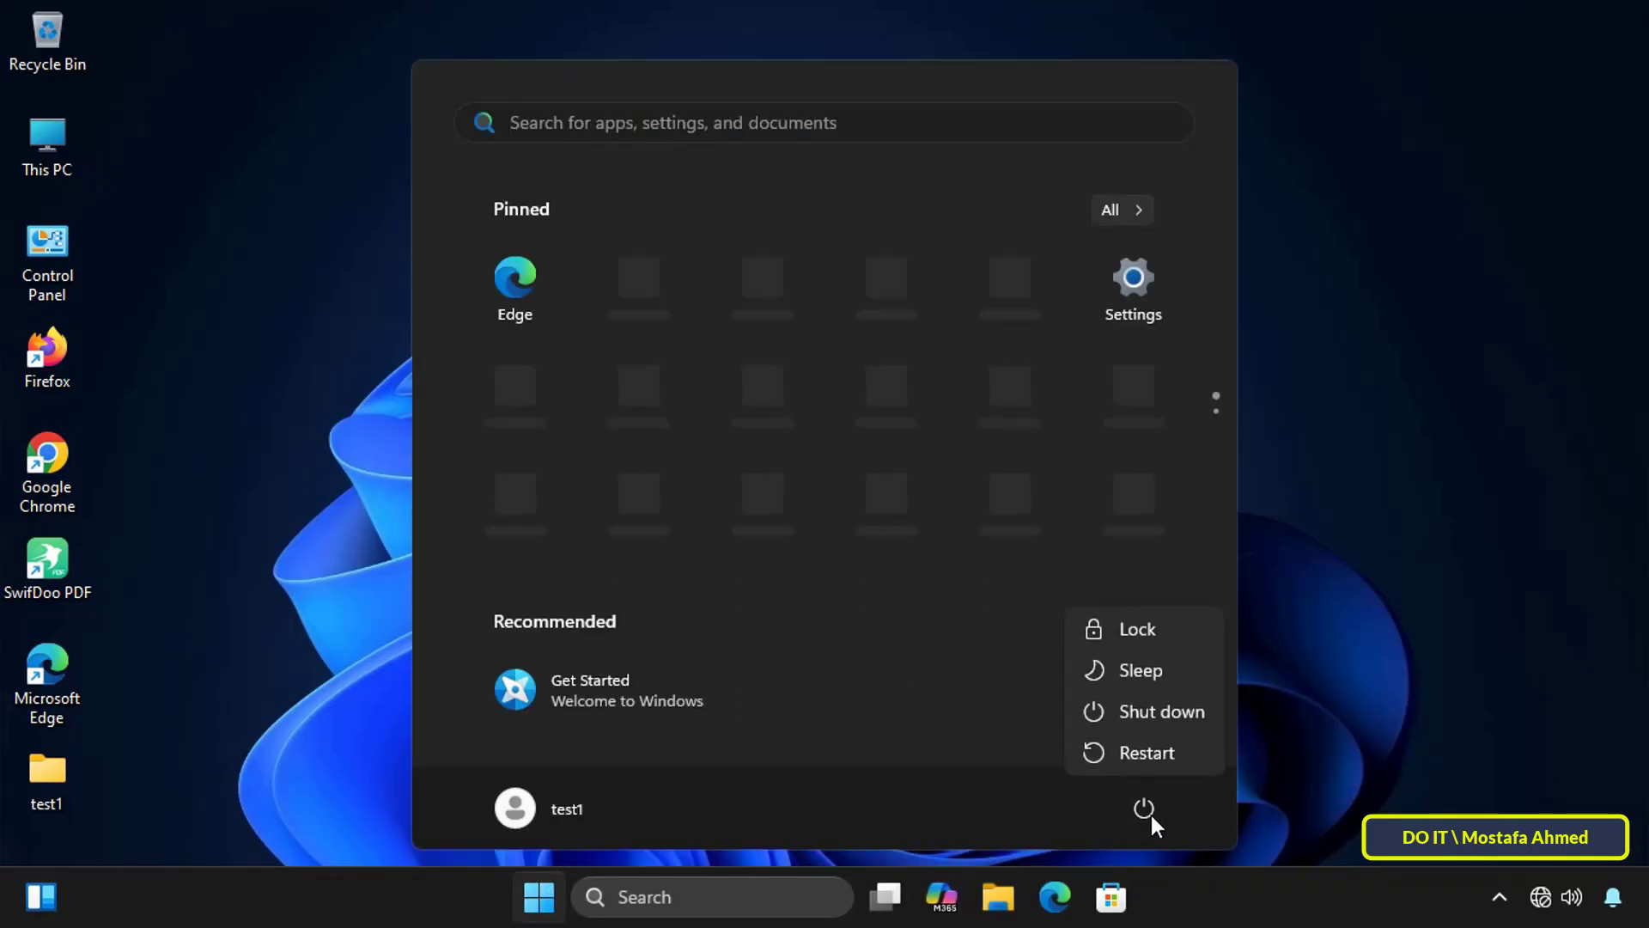
{"action": "left_click", "coordinate": [1170, 750]}
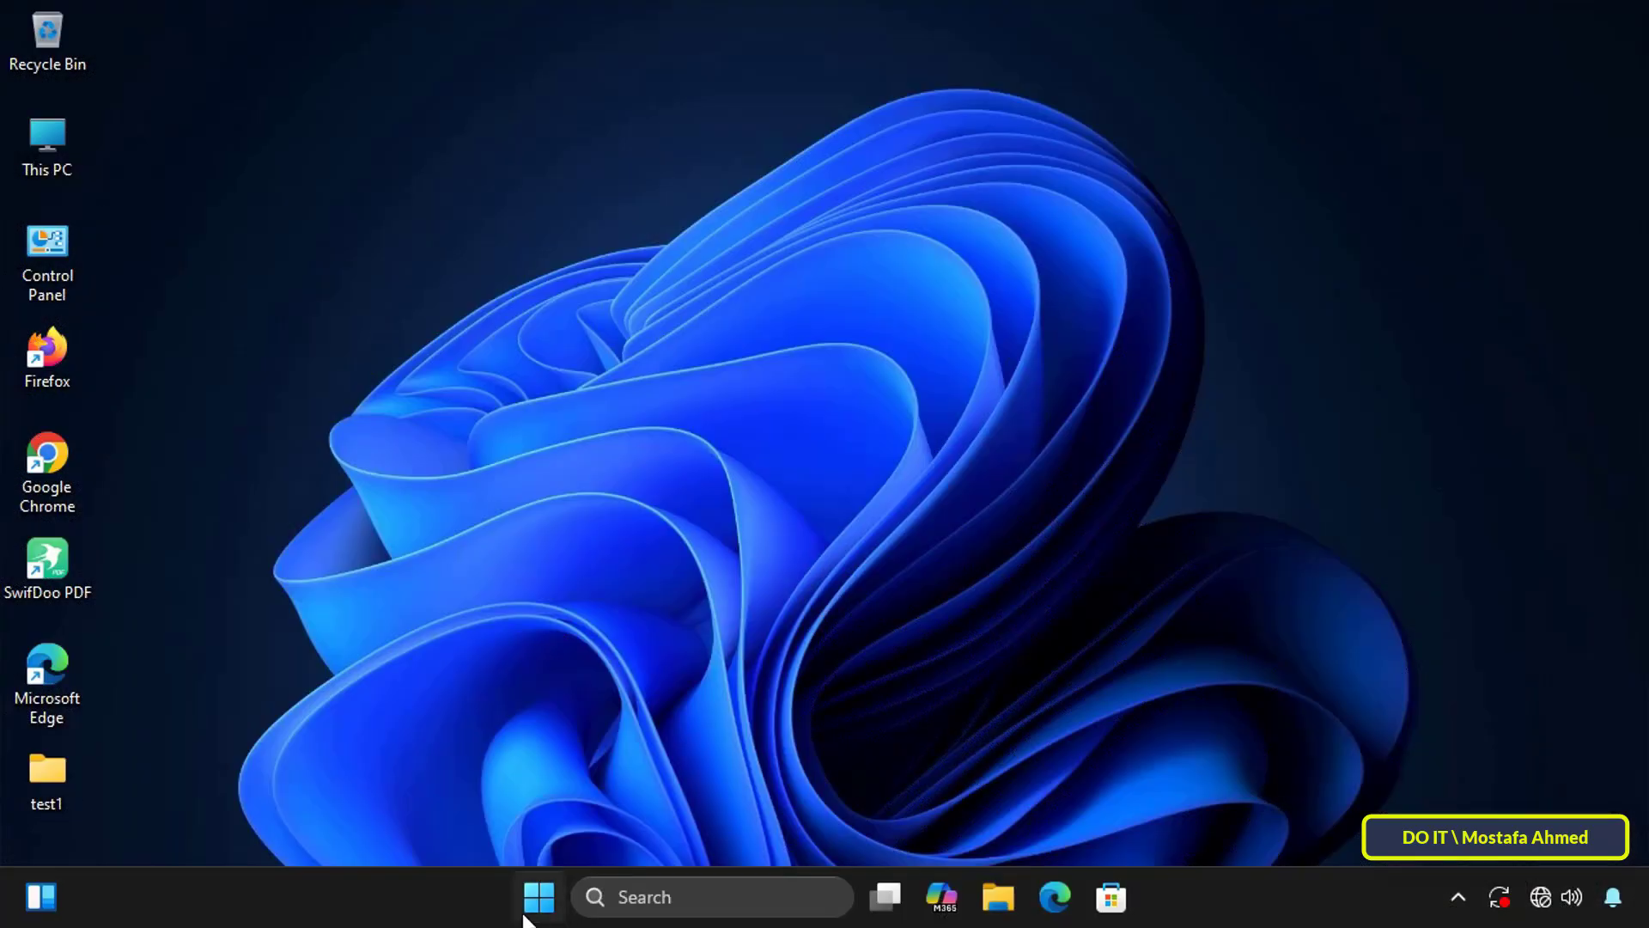
Step: Search for and open the Services console on the client, and sort the services by name in descending order
{"action": "left_click", "coordinate": [655, 896]}
{"action": "type", "text": "services"}
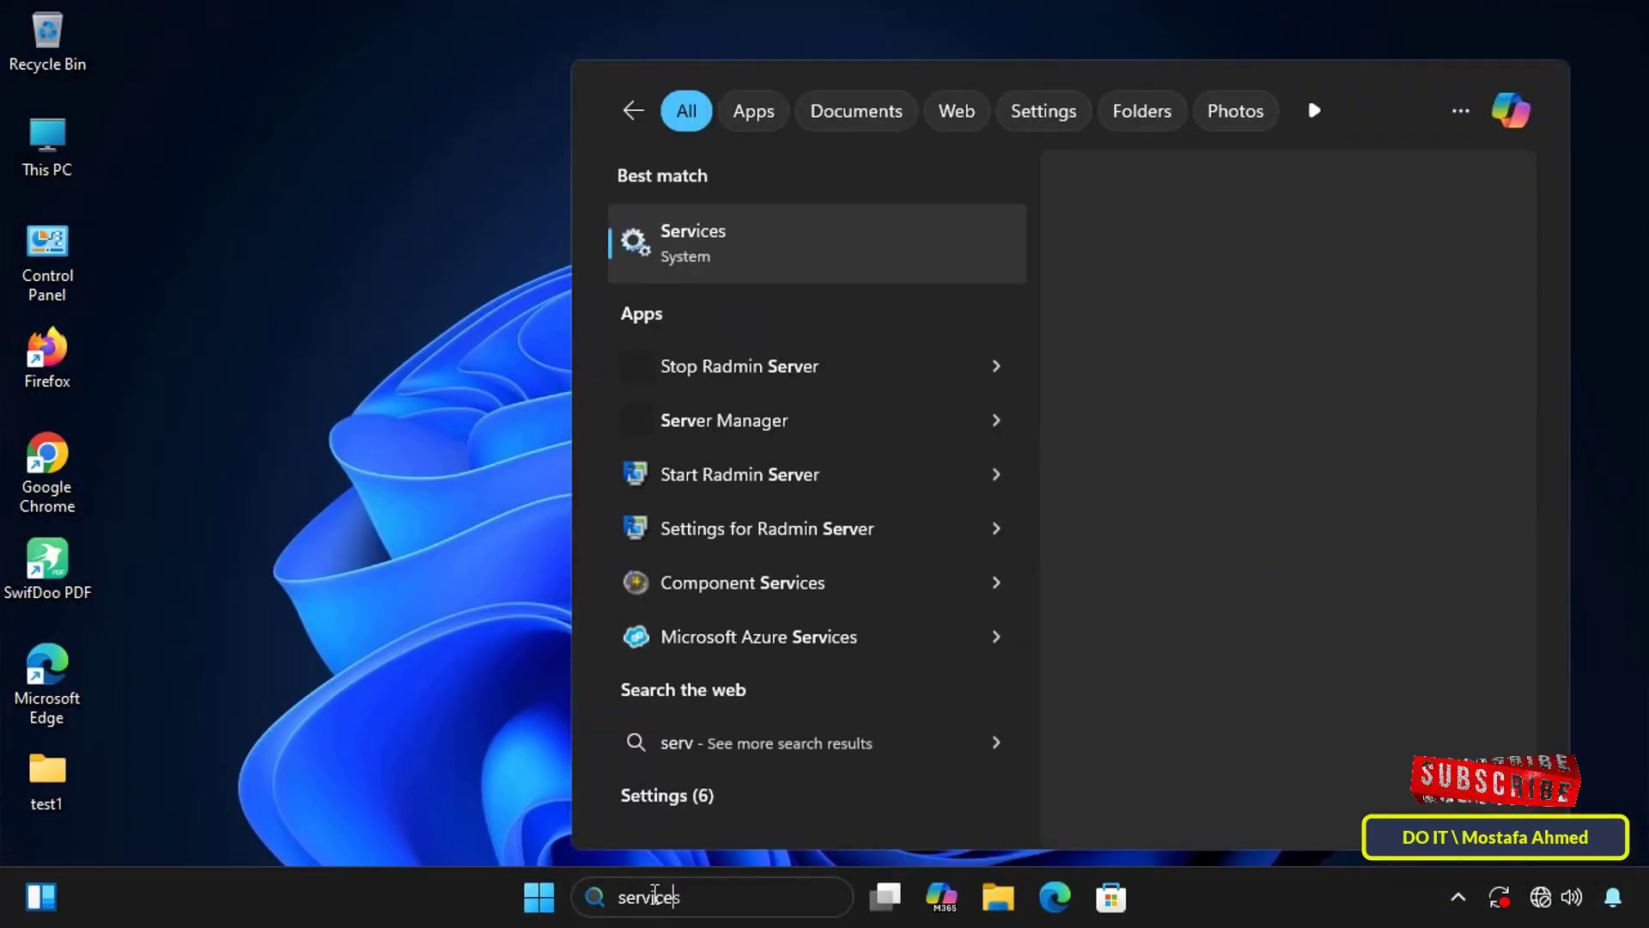
{"action": "left_click", "coordinate": [805, 258]}
{"action": "left_click_drag", "start_coordinate": [158, 384], "coordinate": [250, 383]}
{"action": "left_click", "coordinate": [709, 148]}
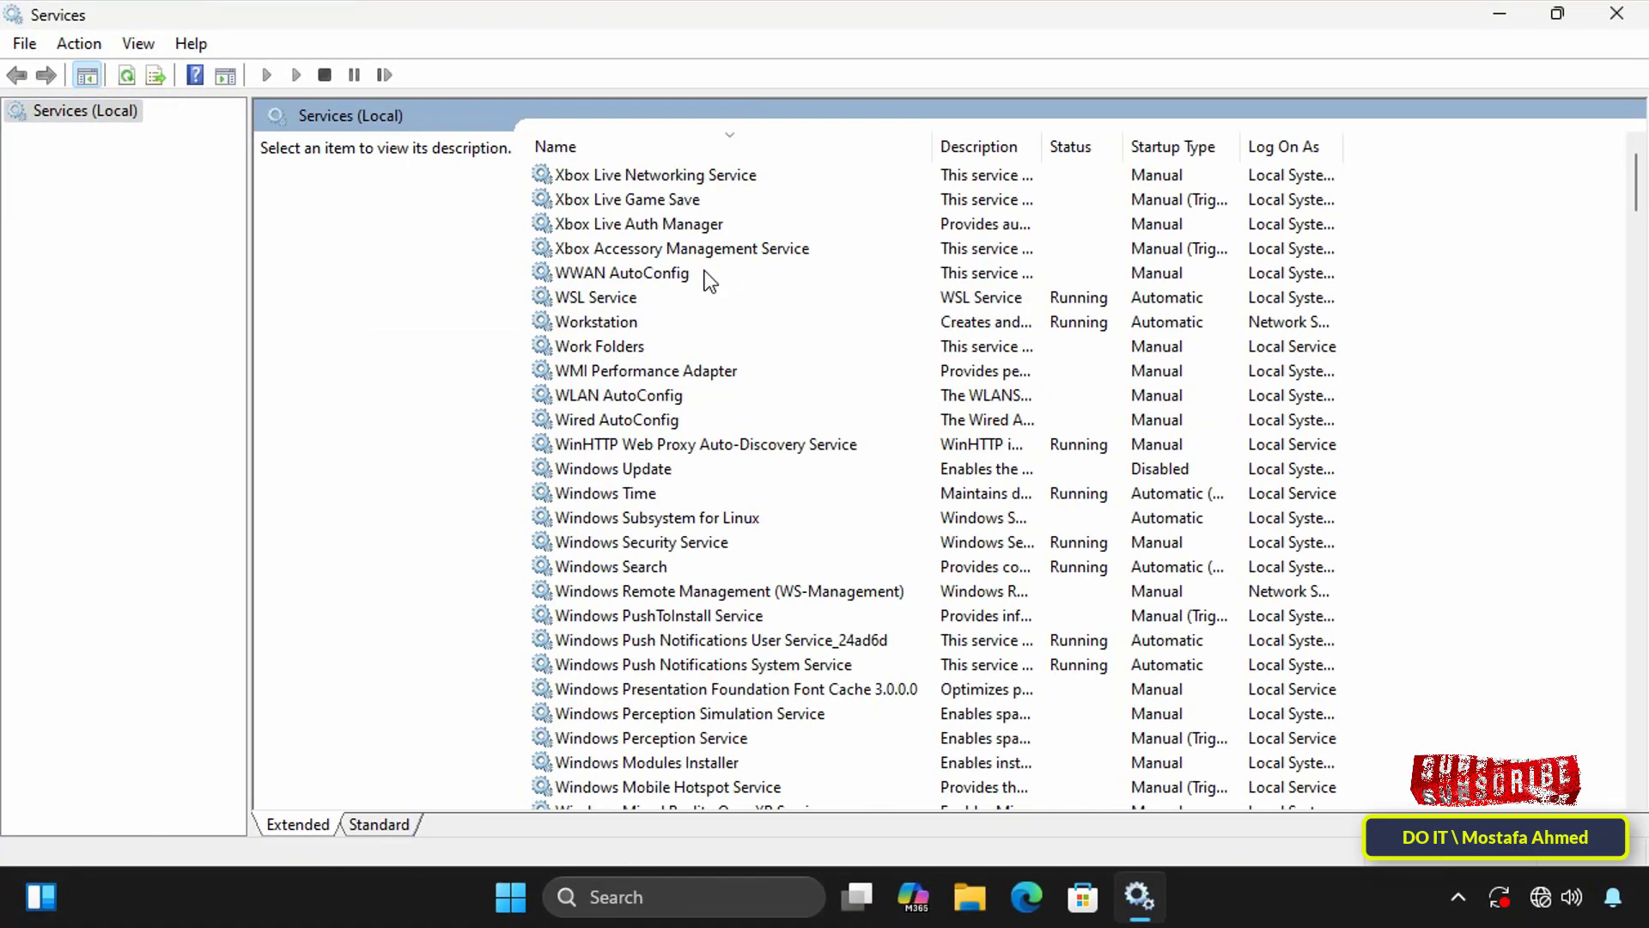
Step: Find Windows Update in the service list and open its properties to check the startup type and service status
{"action": "scroll", "coordinate": [673, 383], "scroll_direction": "down", "scroll_amount": 19}
{"action": "scroll", "coordinate": [674, 387], "scroll_direction": "up", "scroll_amount": 20}
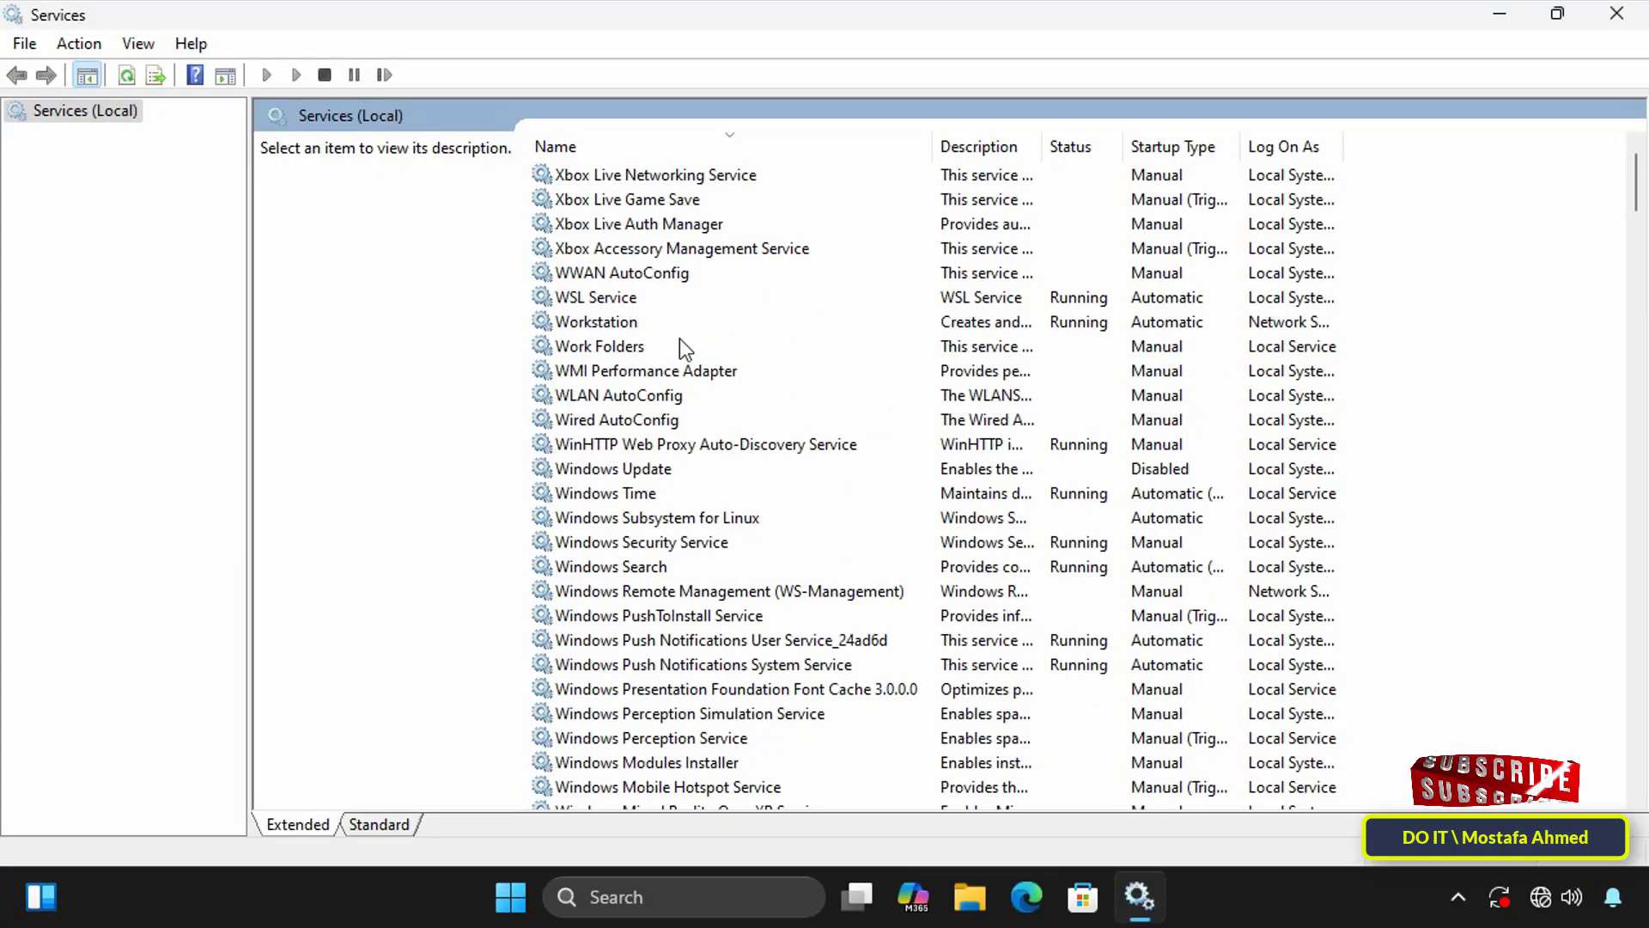
{"action": "left_click", "coordinate": [685, 471]}
{"action": "double_click", "coordinate": [692, 469]}
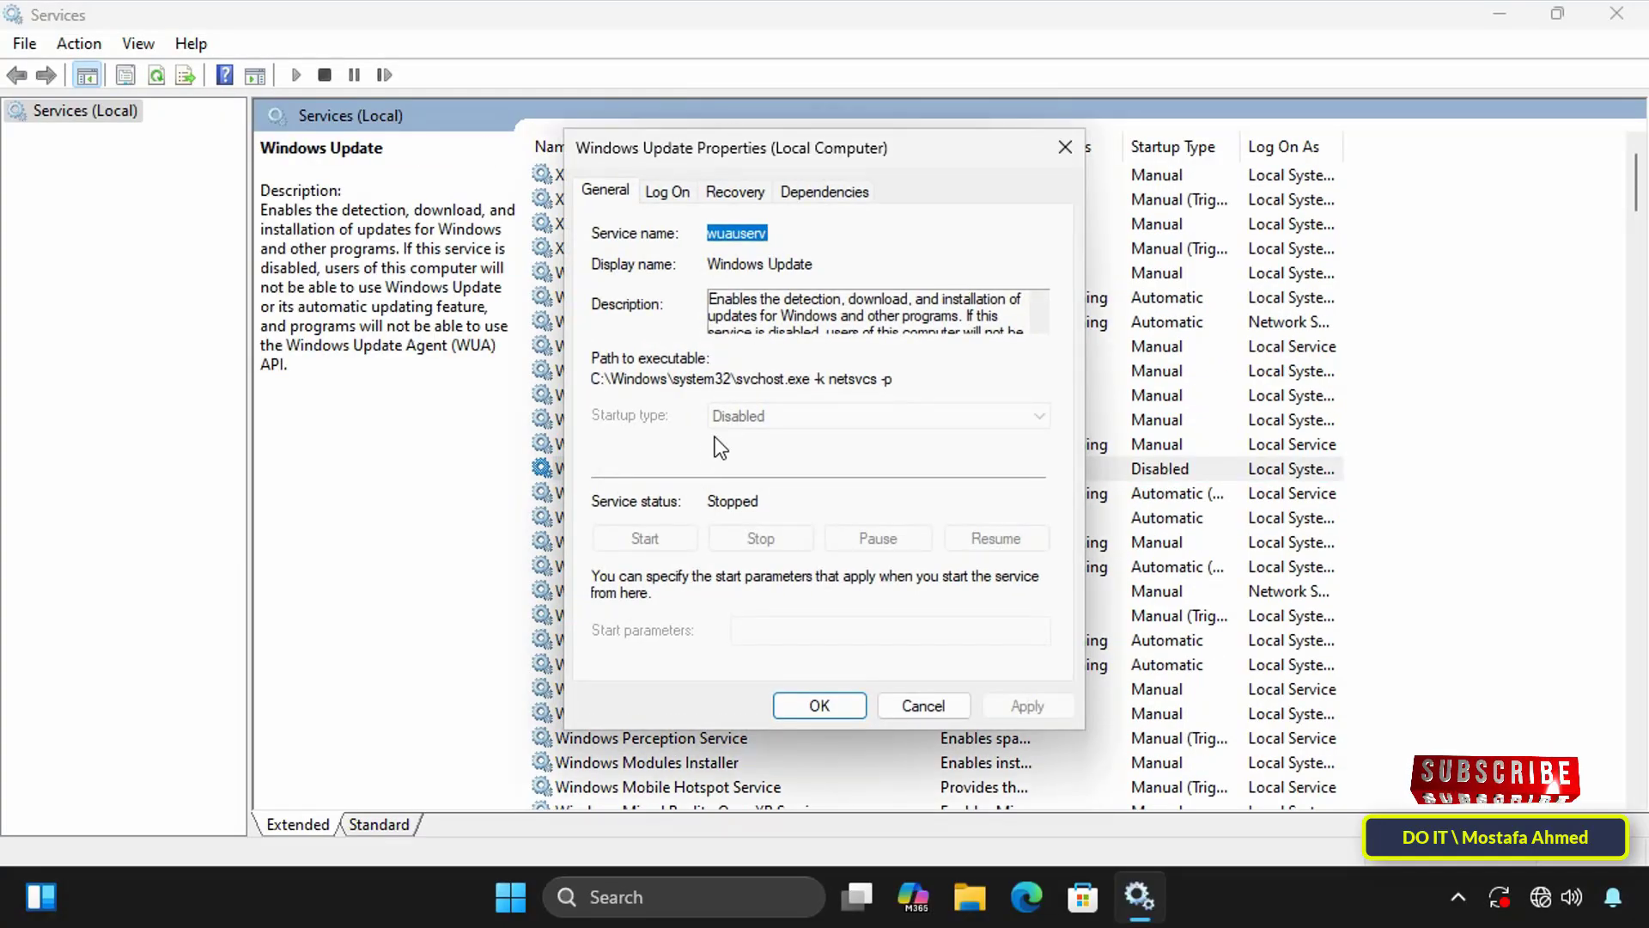